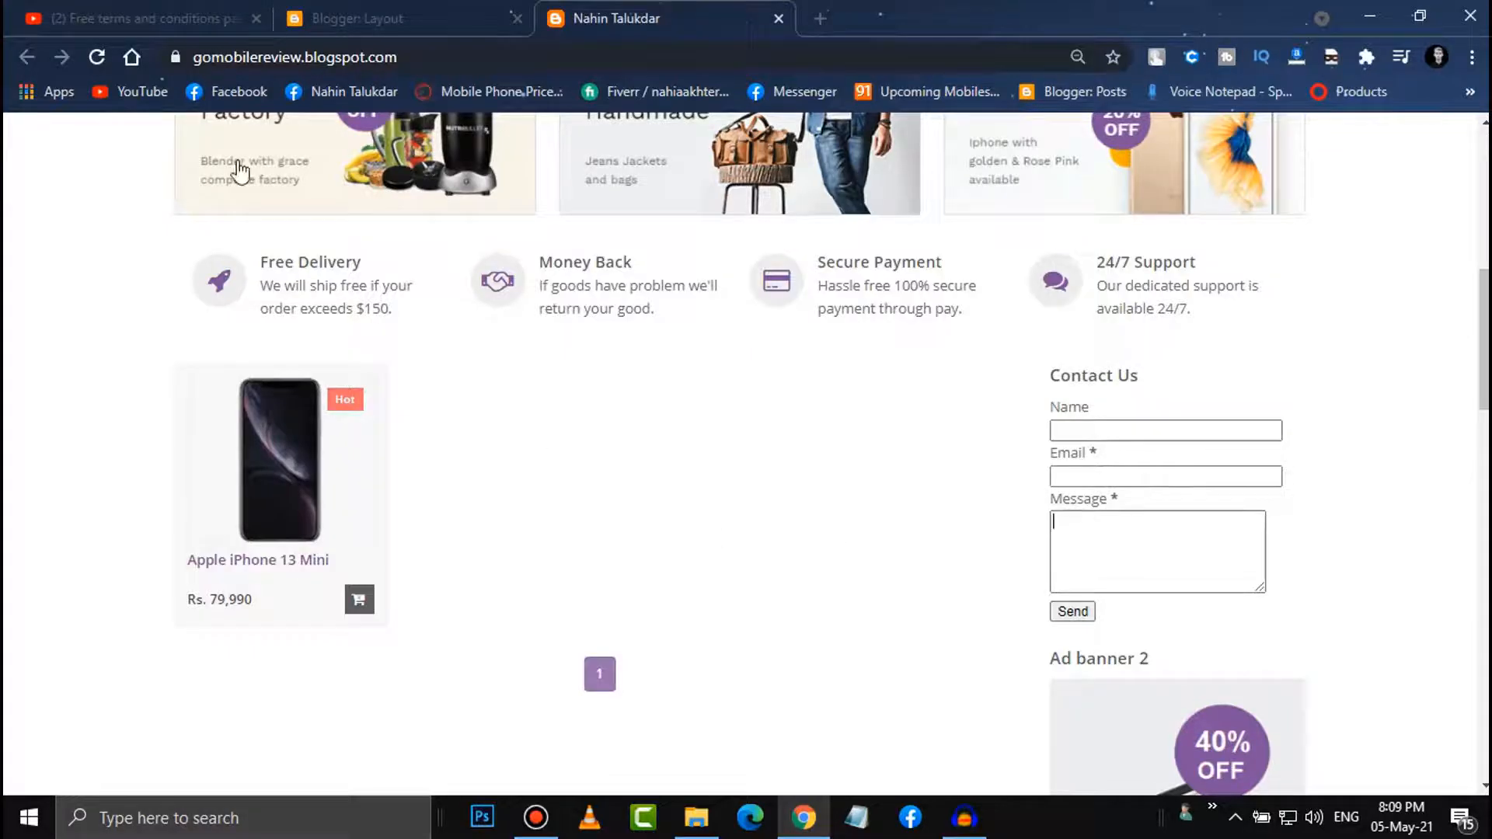
pyautogui.click(146, 8)
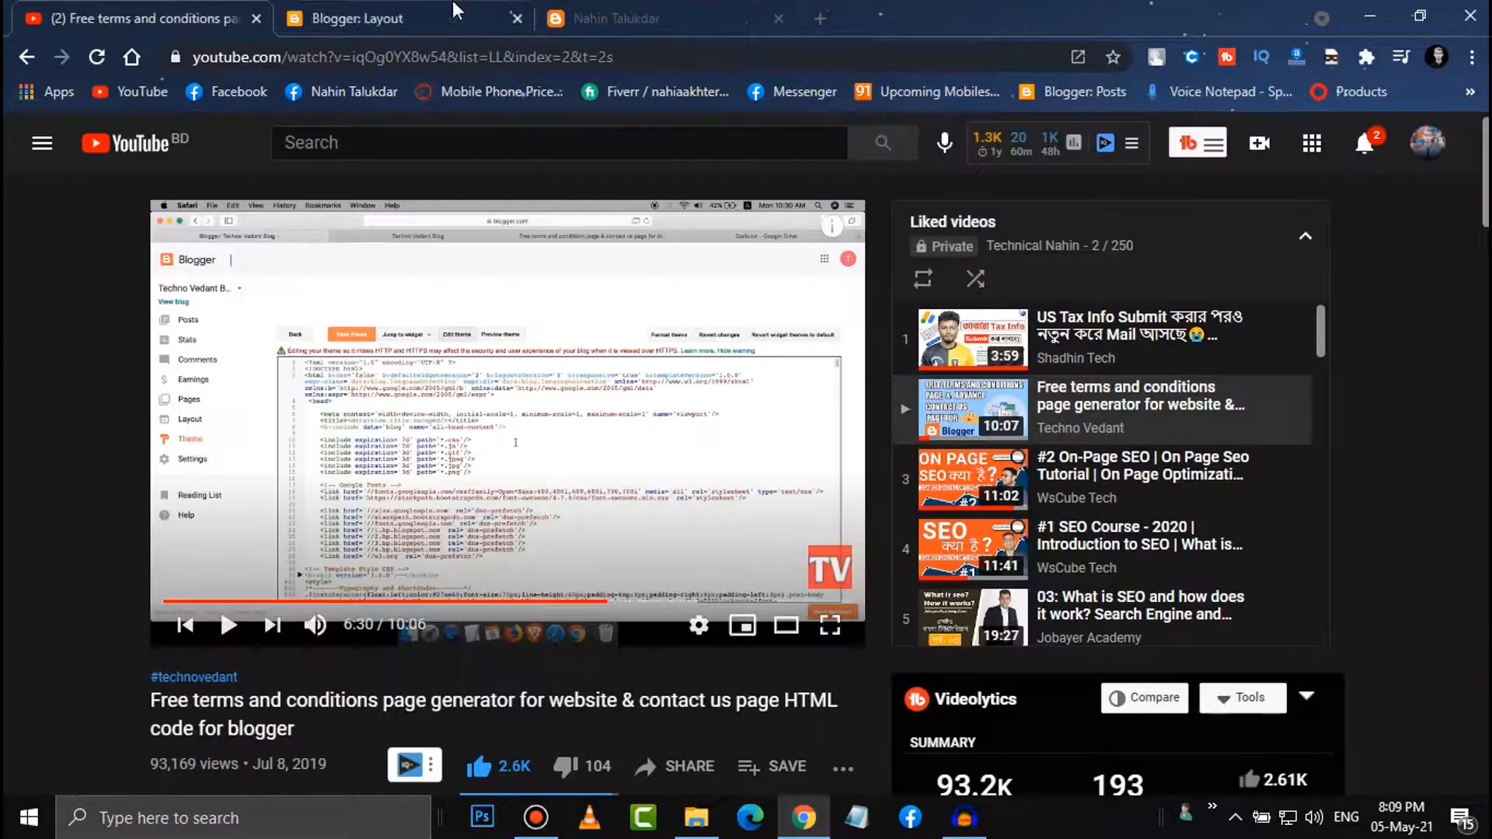
pyautogui.click(365, 14)
pyautogui.click(695, 6)
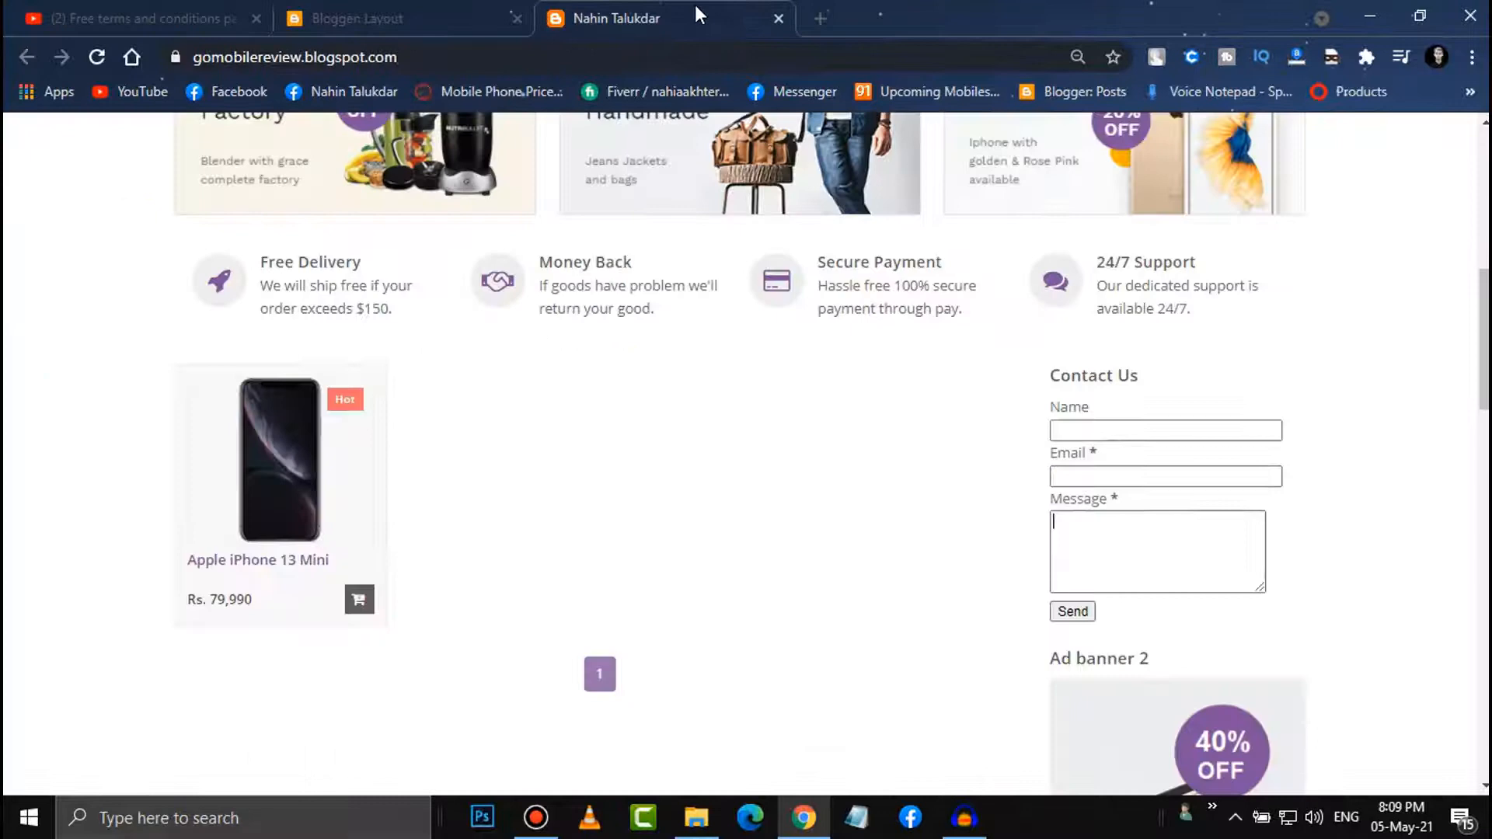
pyautogui.click(113, 8)
pyautogui.click(614, 16)
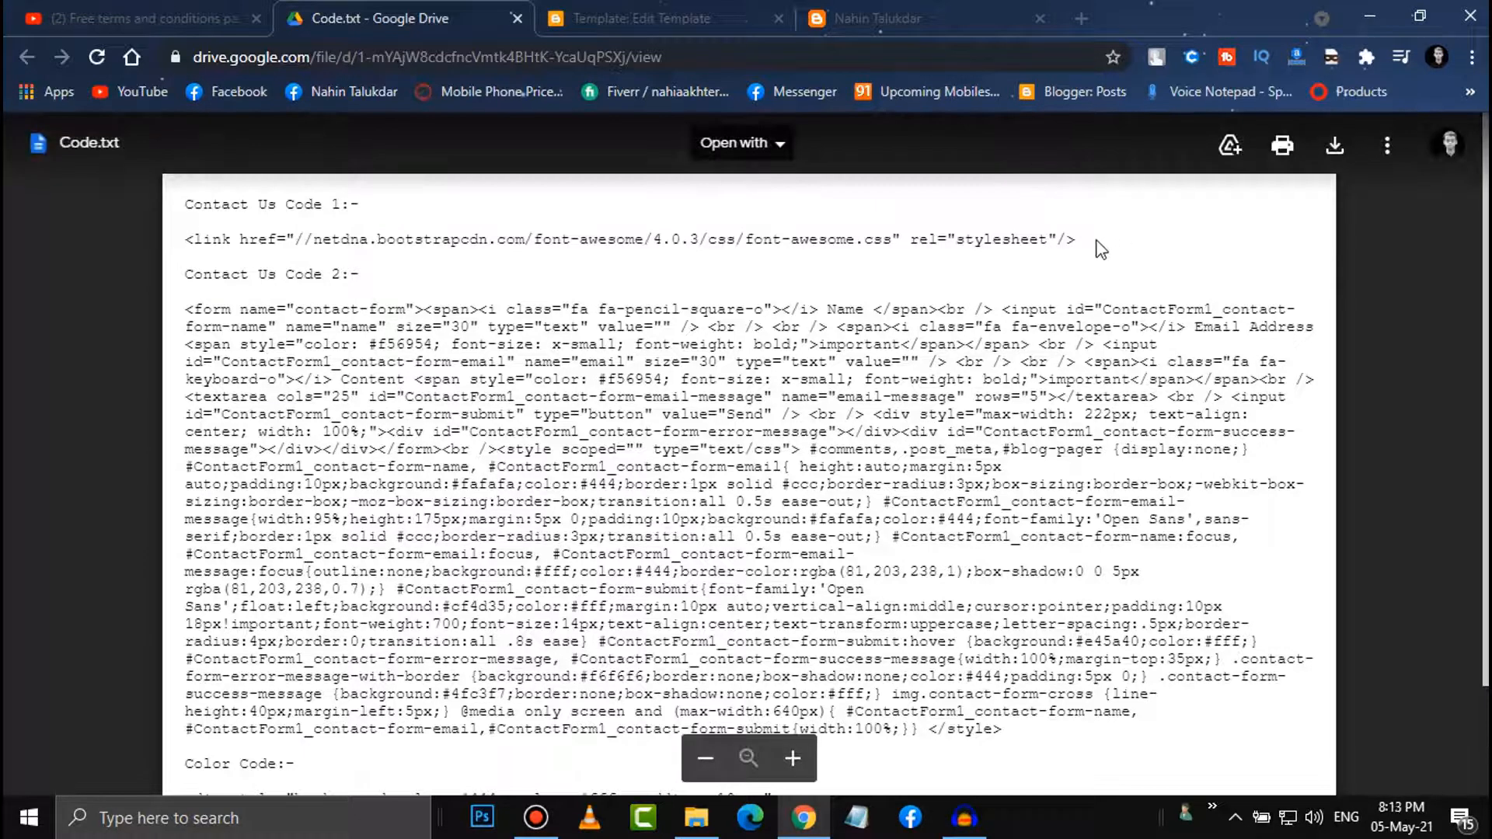
# Download the Code.txt file from Google Drive and dismiss the download notice.
pyautogui.moveTo(1102, 249); pyautogui.dragTo(172, 248)
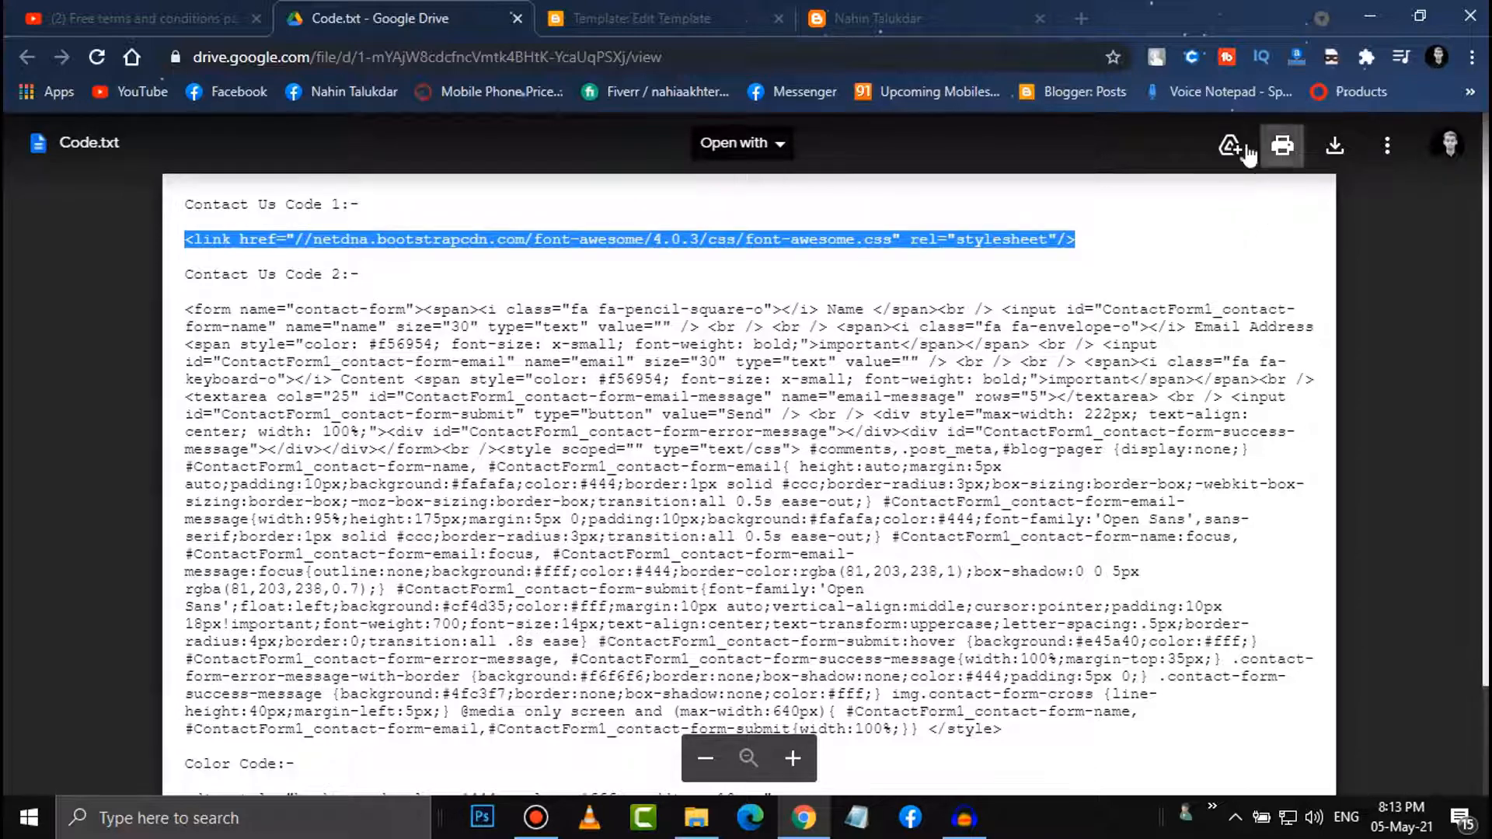
pyautogui.click(1335, 146)
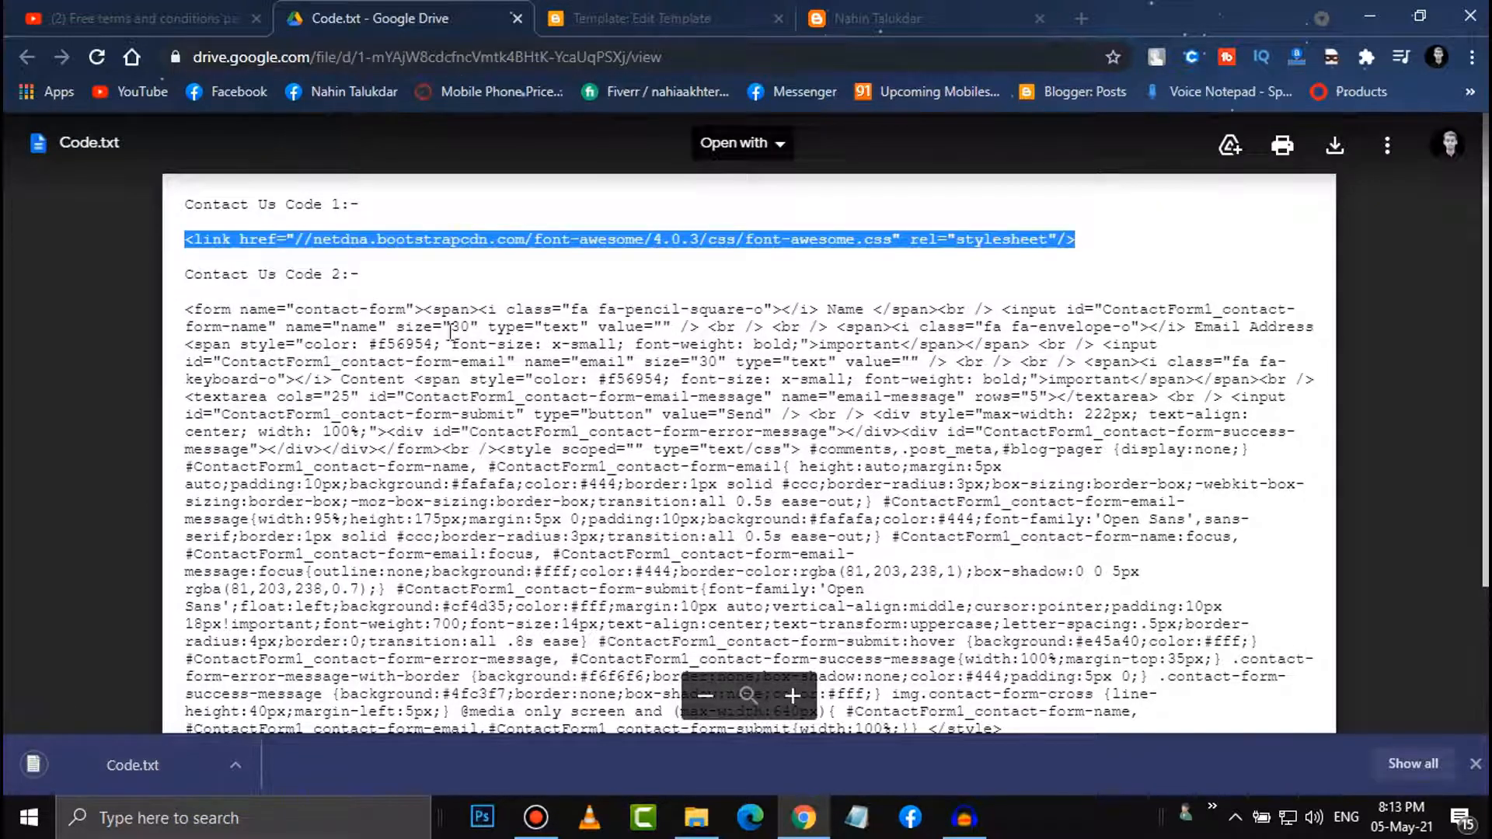
pyautogui.click(420, 386)
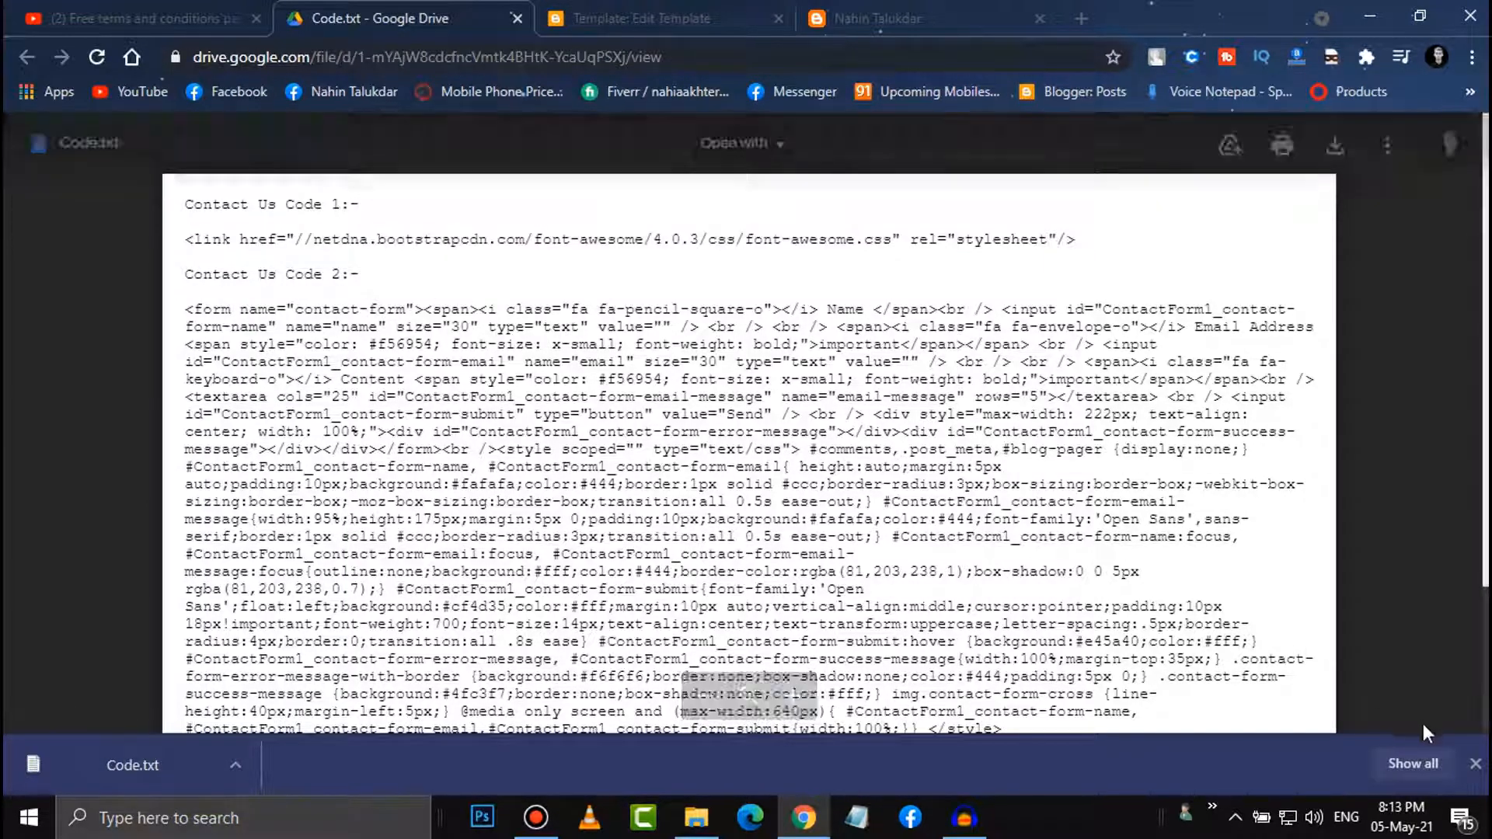
pyautogui.click(1475, 764)
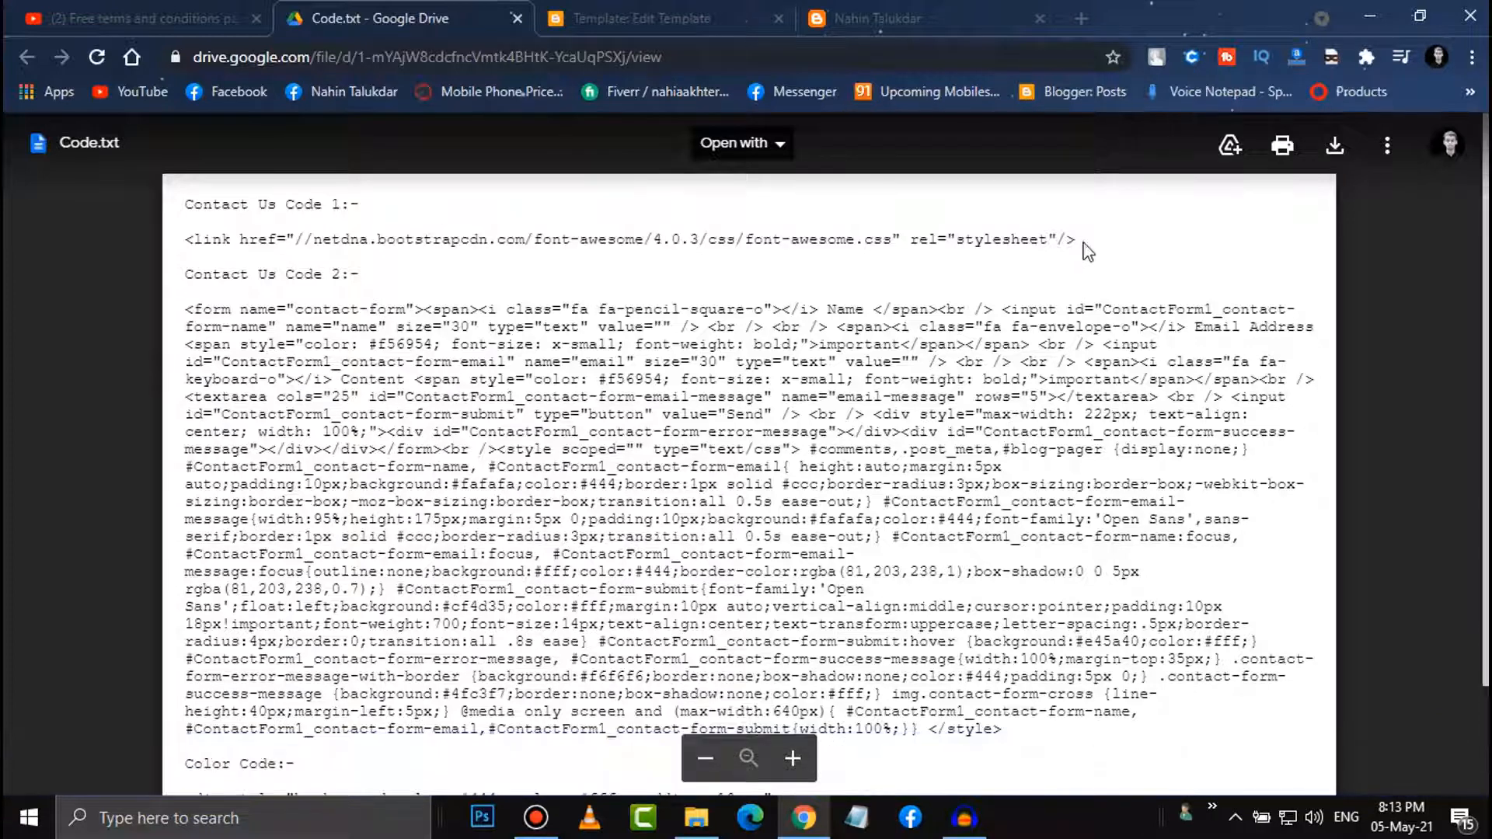
# Copy the stylesheet link under Contact Us Code 1 in Code.txt and open the blog theme's HTML for editing.
pyautogui.moveTo(1086, 250); pyautogui.dragTo(187, 247)
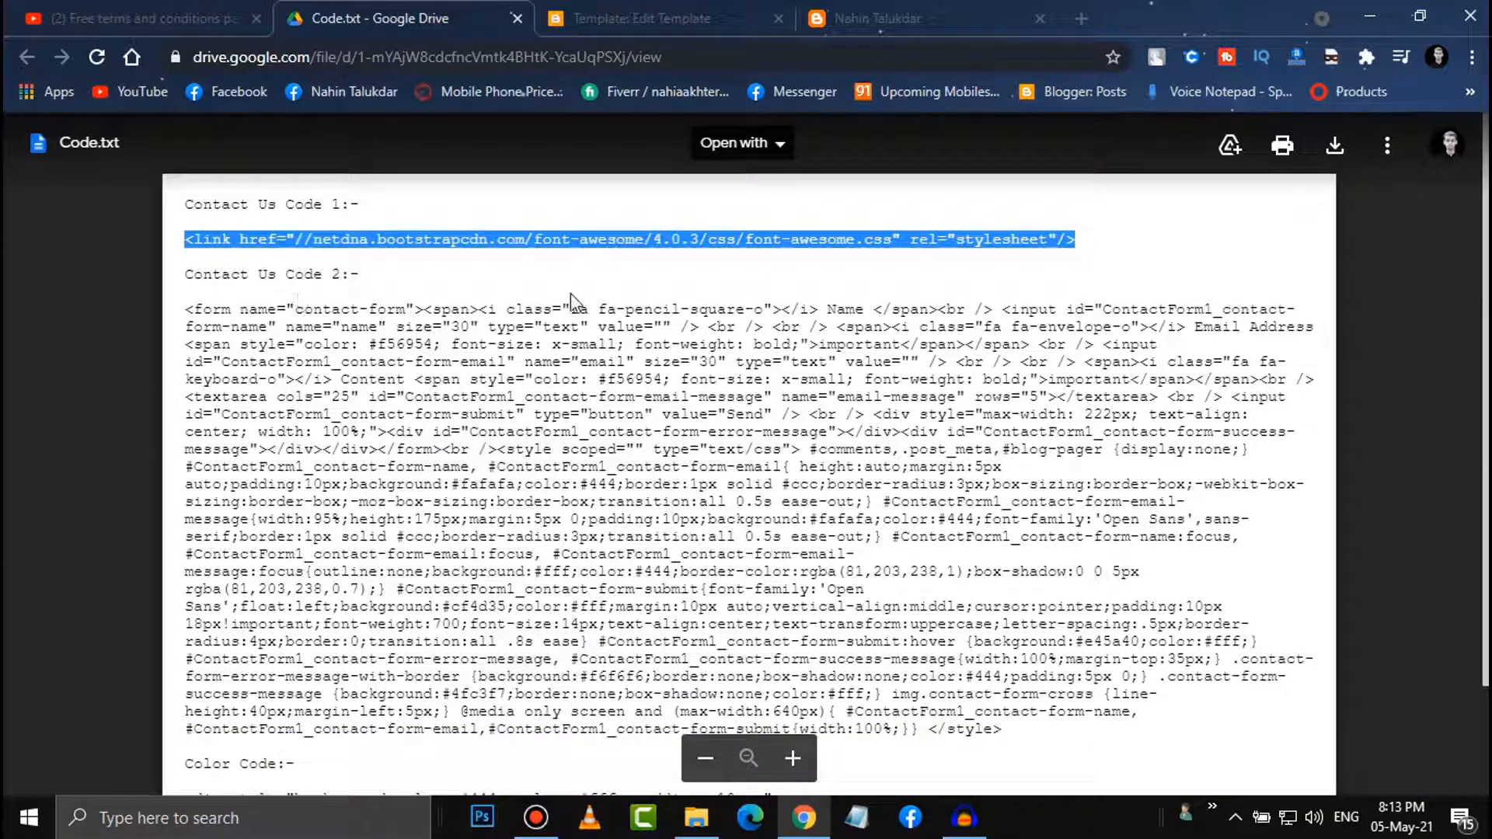
pyautogui.click(640, 17)
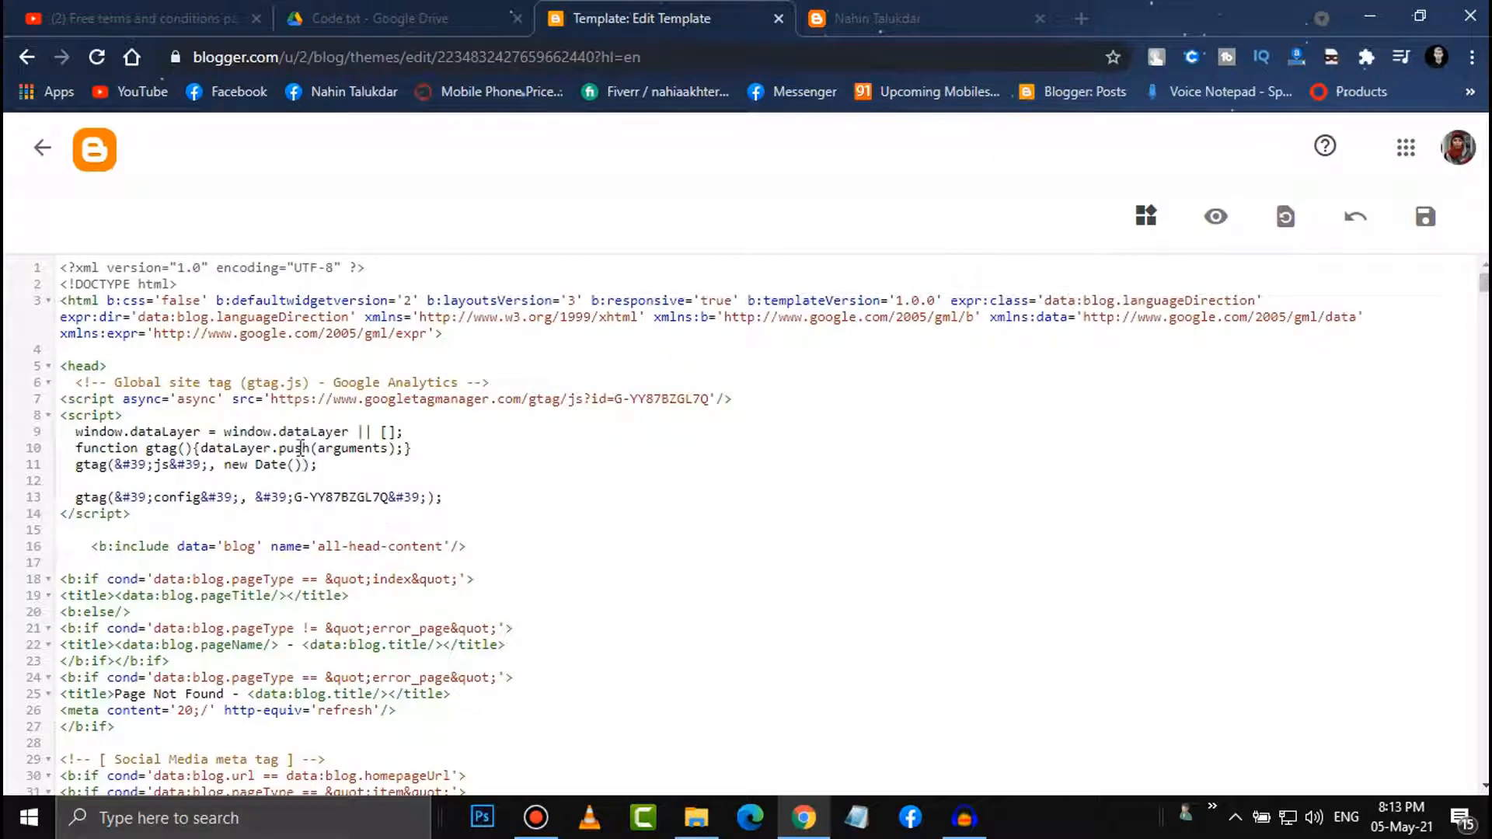
pyautogui.click(42, 148)
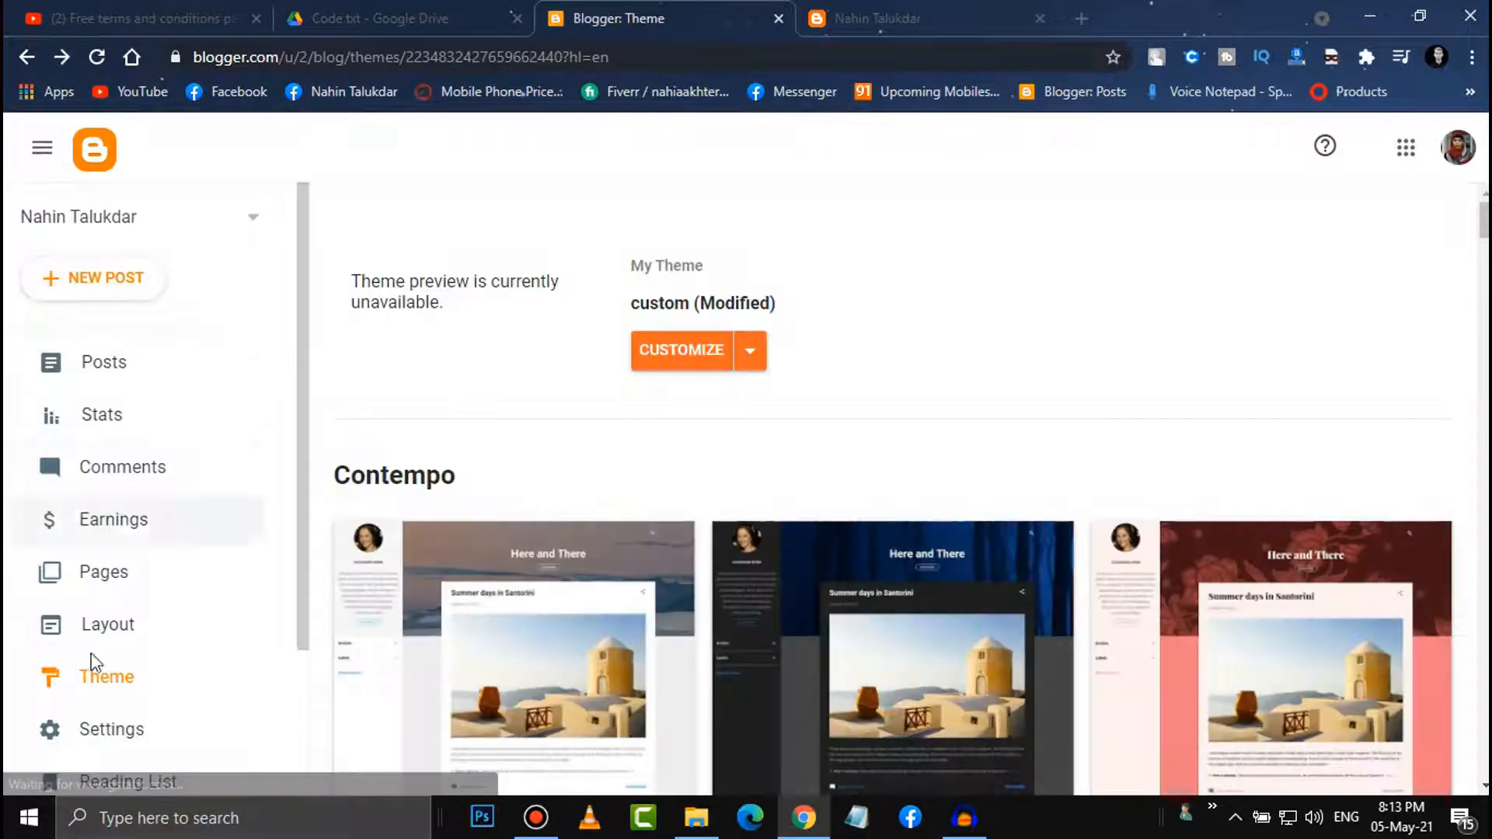
pyautogui.click(105, 692)
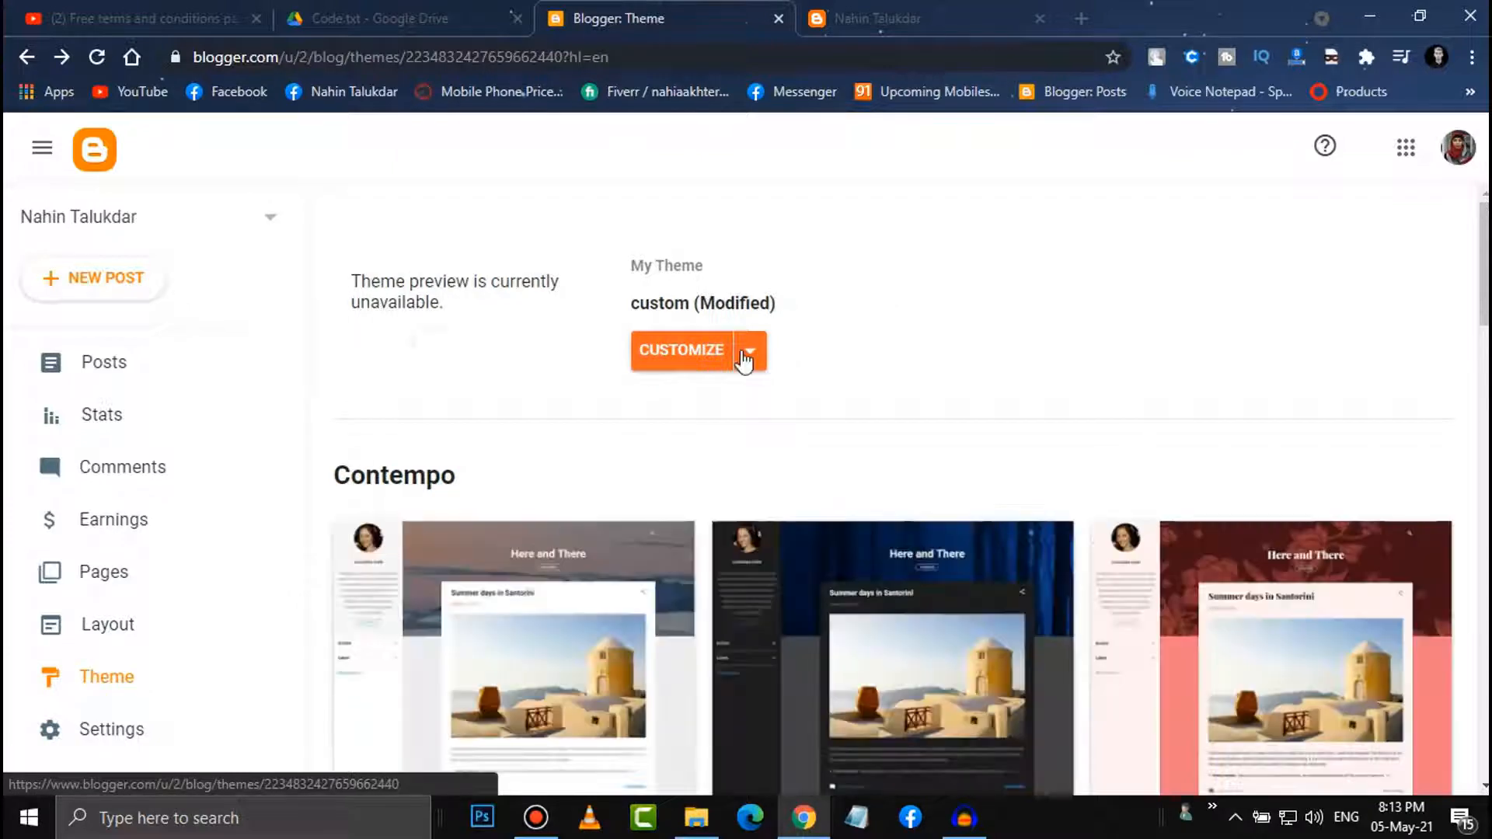
pyautogui.click(749, 350)
pyautogui.click(515, 532)
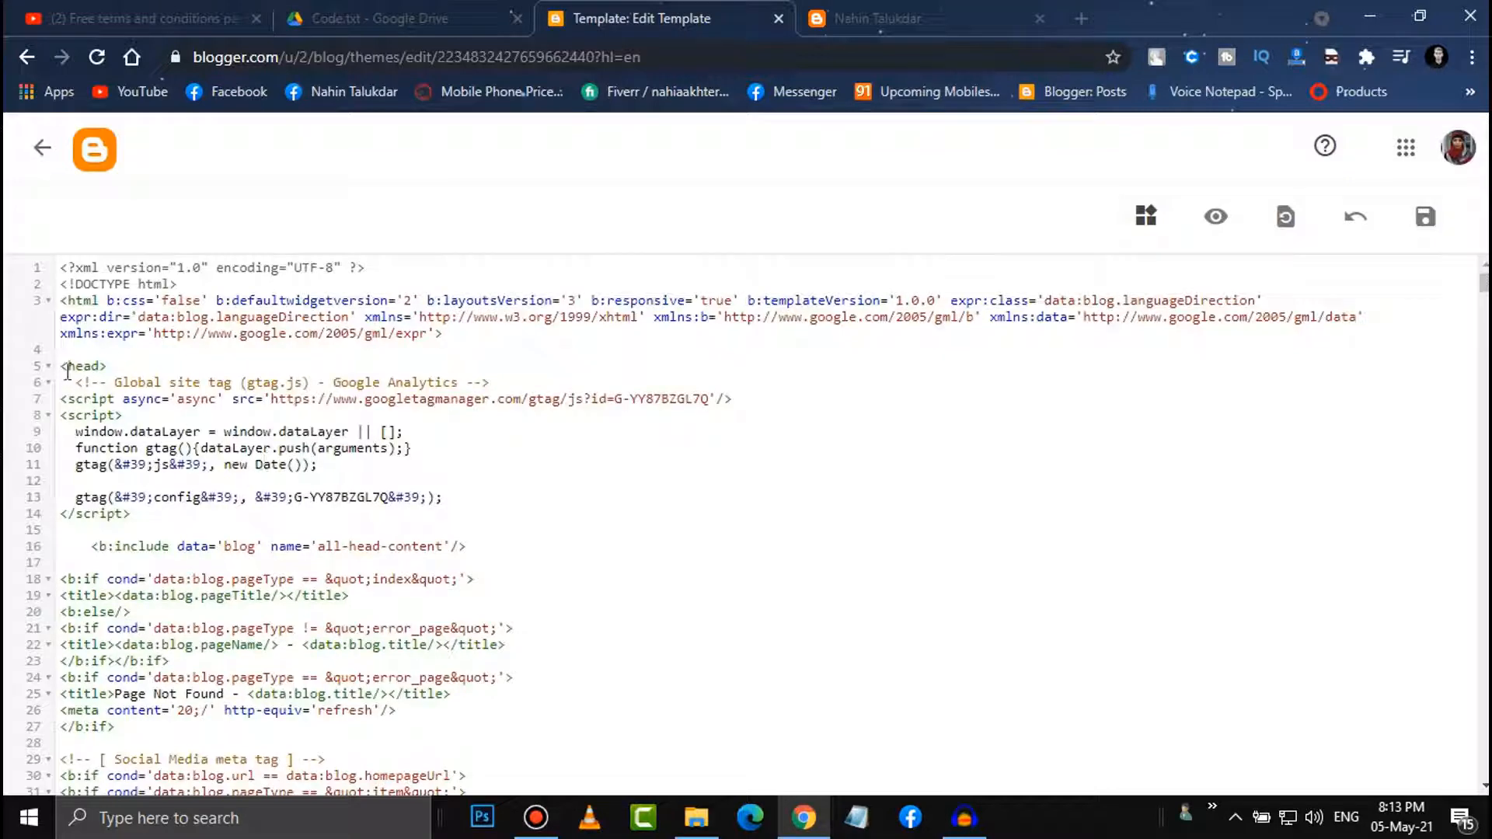
# Insert the copied font-awesome 4.0.3 stylesheet link on its own new line just above the <head> tag and save the theme.
pyautogui.hotkey('ctrl', '+')
pyautogui.hotkey('ctrl', '+')
pyautogui.hotkey('ctrl', '+')
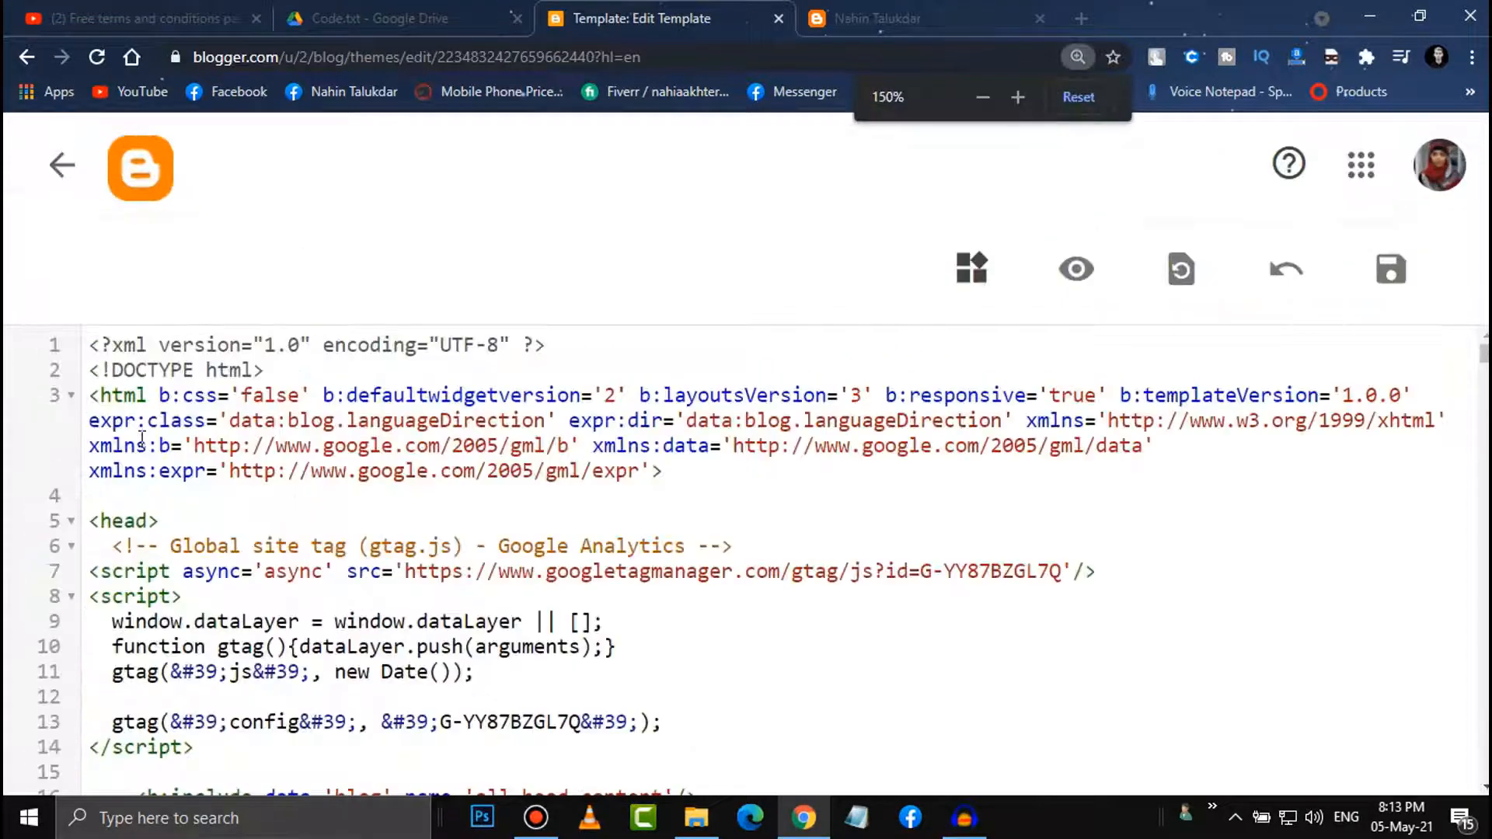
pyautogui.click(90, 521)
pyautogui.press('Return')
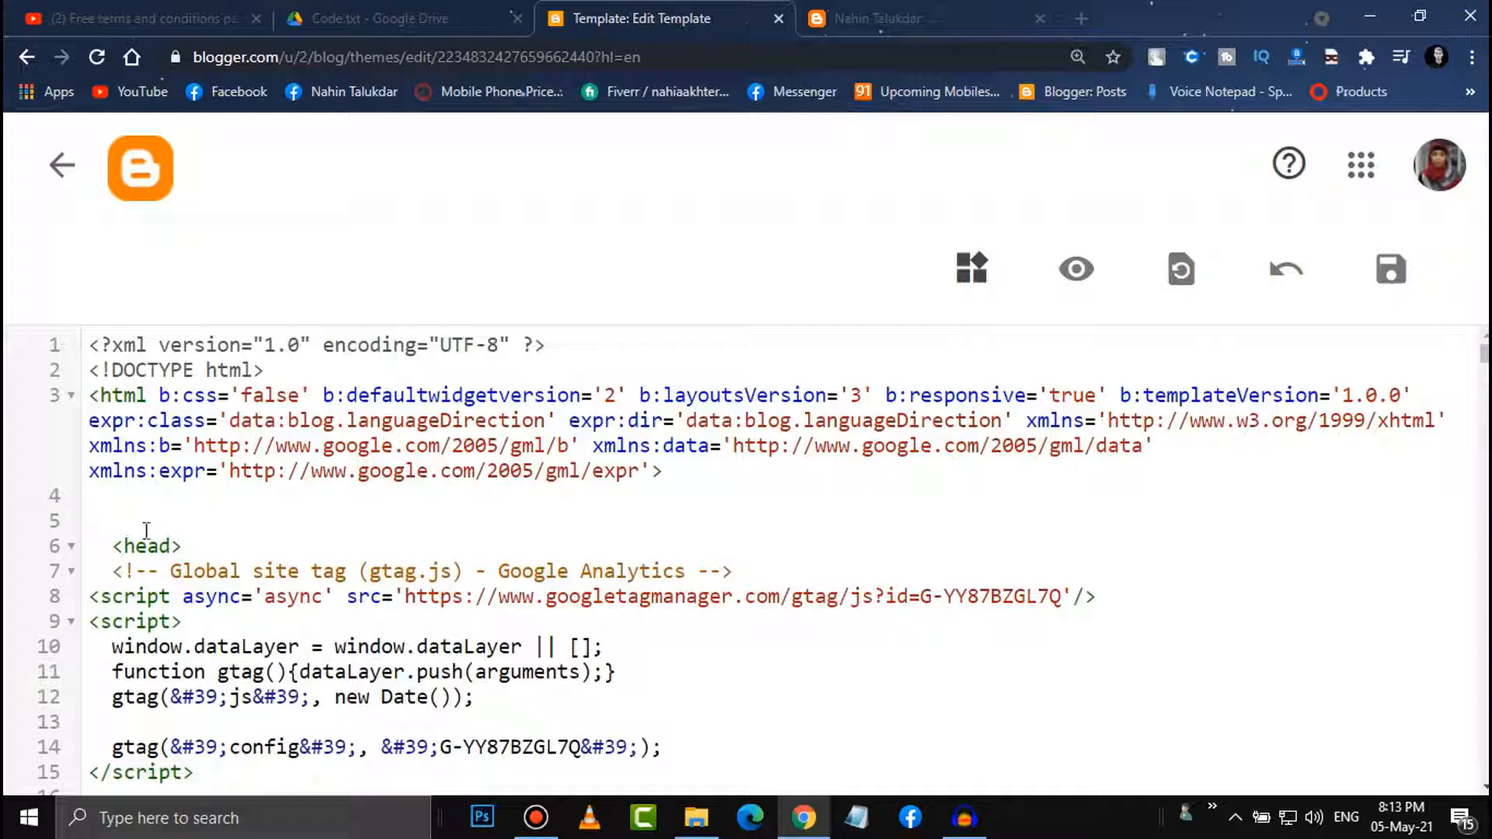
pyautogui.click(426, 11)
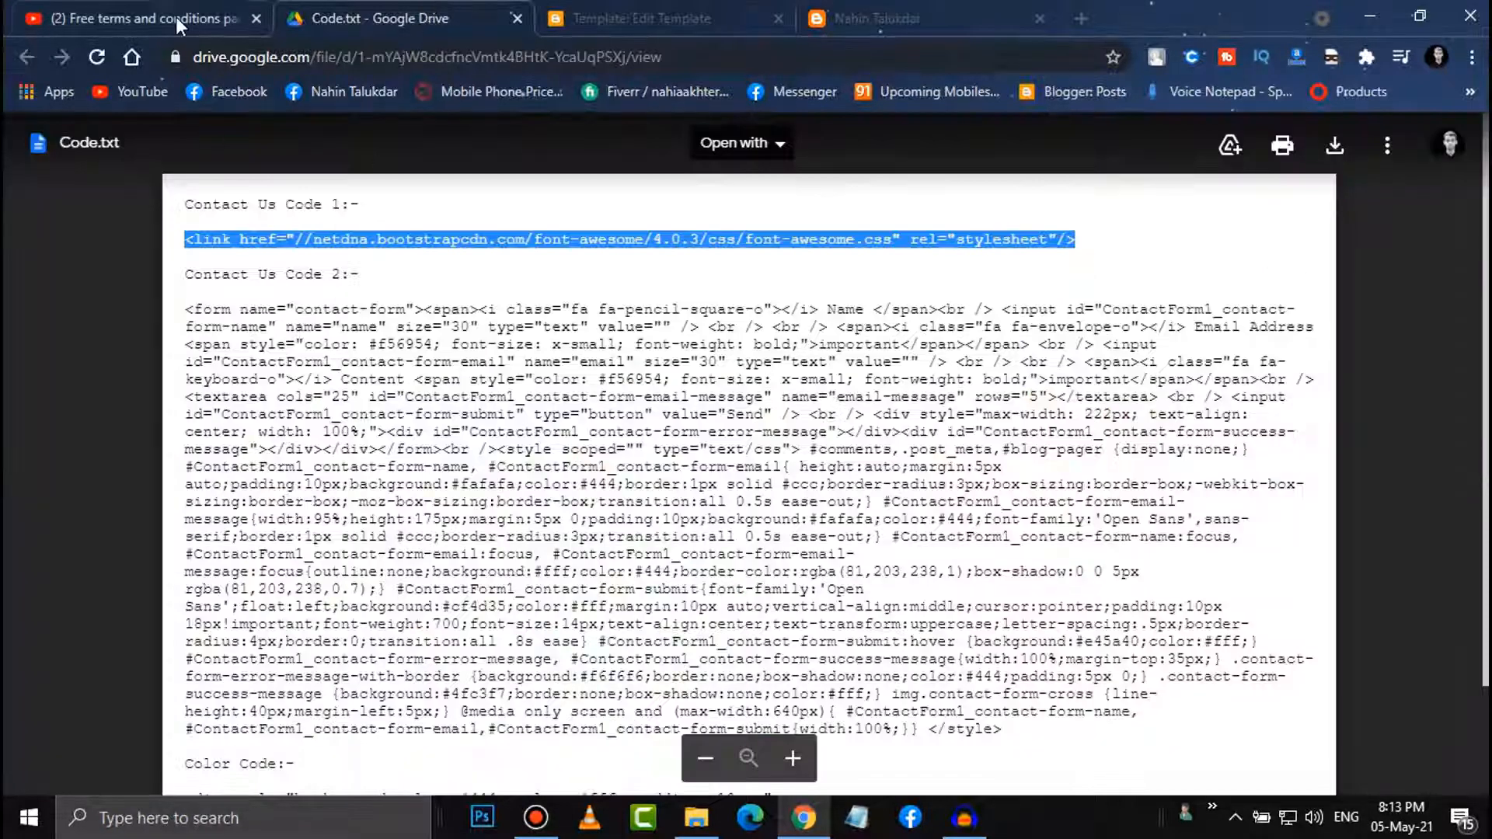
pyautogui.click(567, 17)
pyautogui.write('<link href="//netdna.bootstrapcdn.com/font-awesome/4.0.3/css/font-awesome.css" rel="stylesheet"/>')
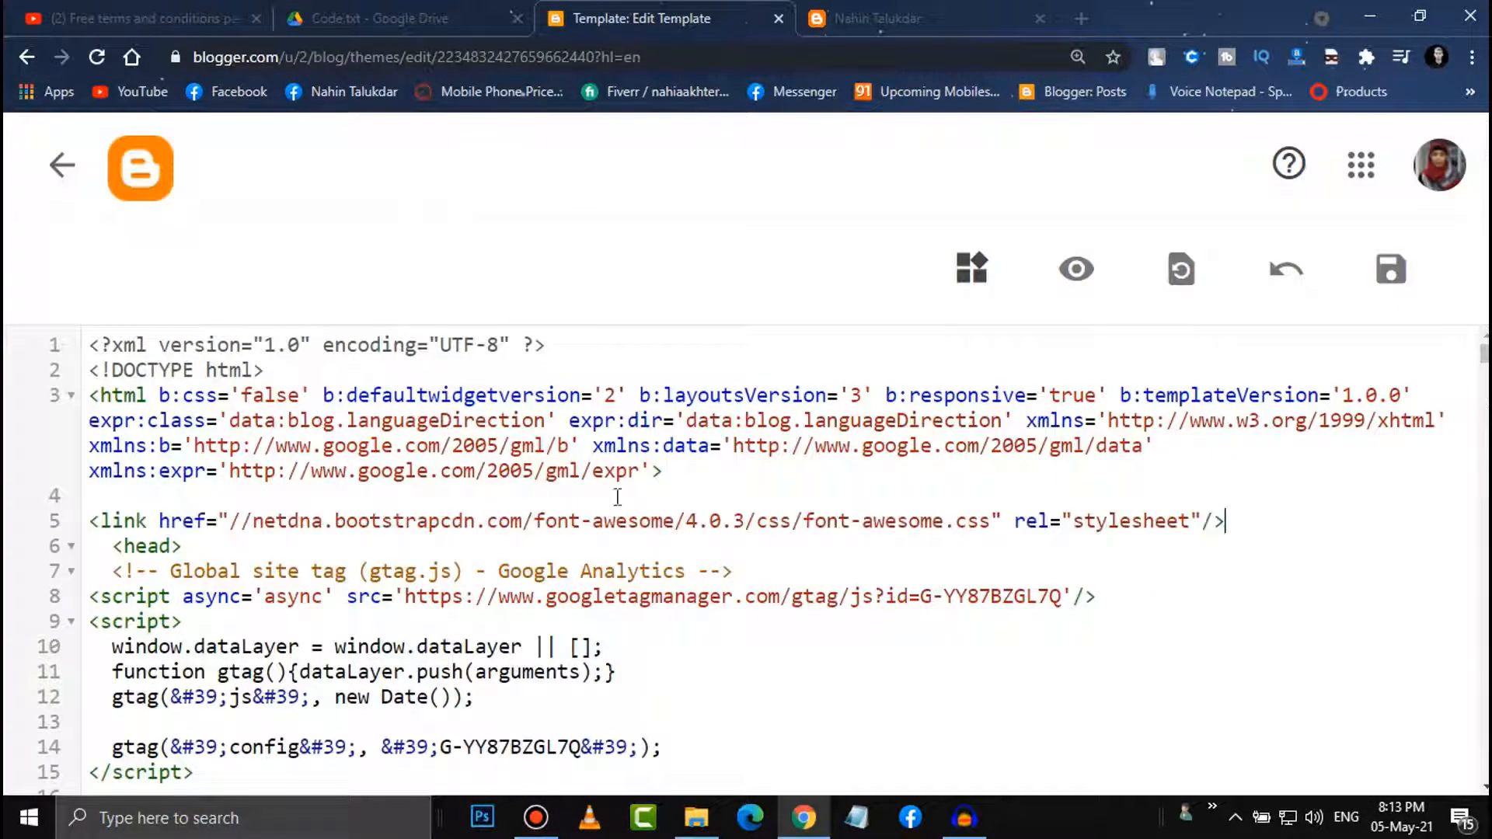
pyautogui.click(1391, 269)
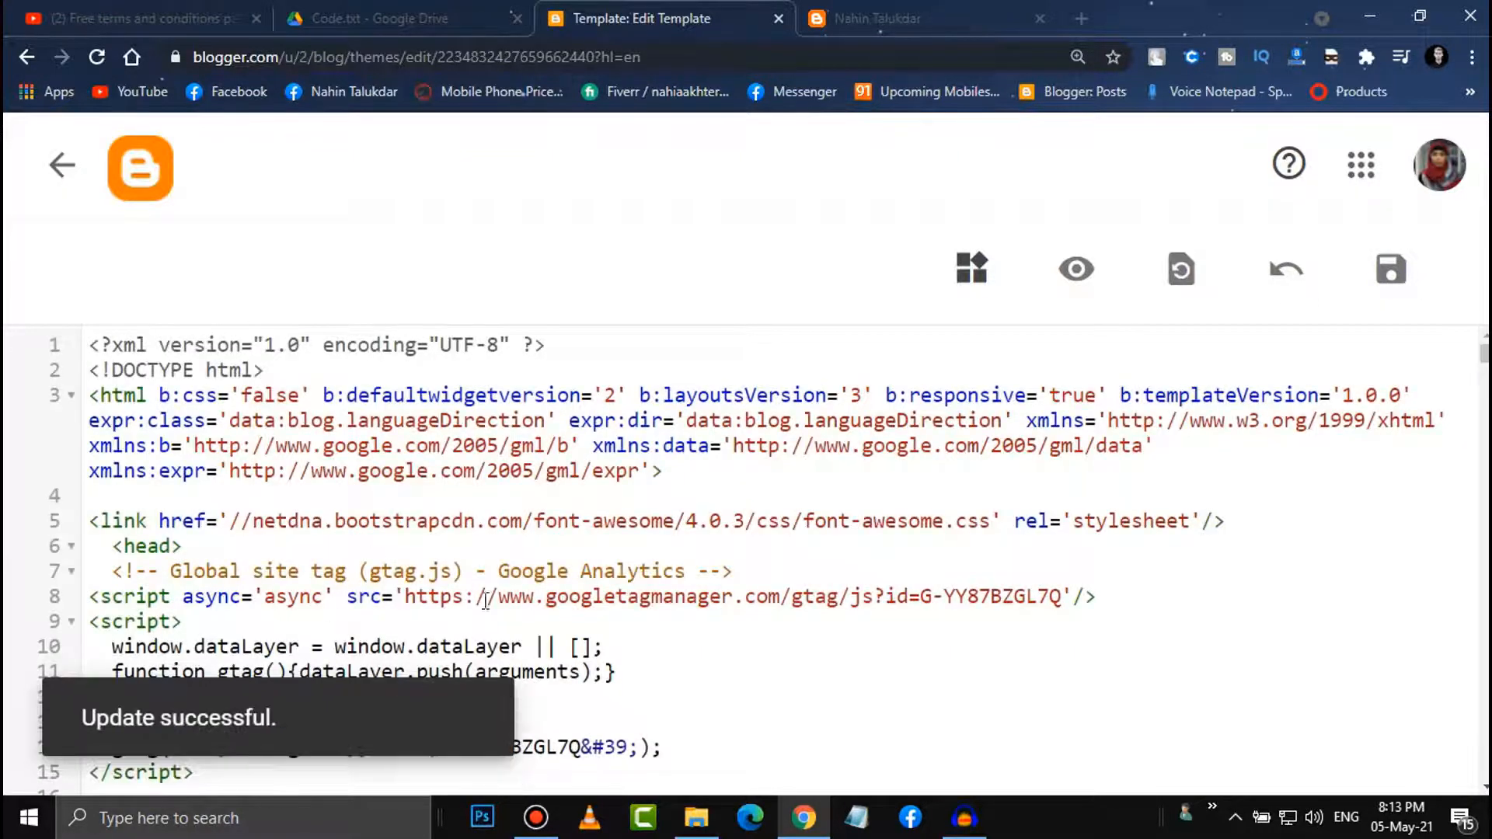
# Leave the theme editor and create a new blog page with its content editor in HTML view.
pyautogui.click(140, 19)
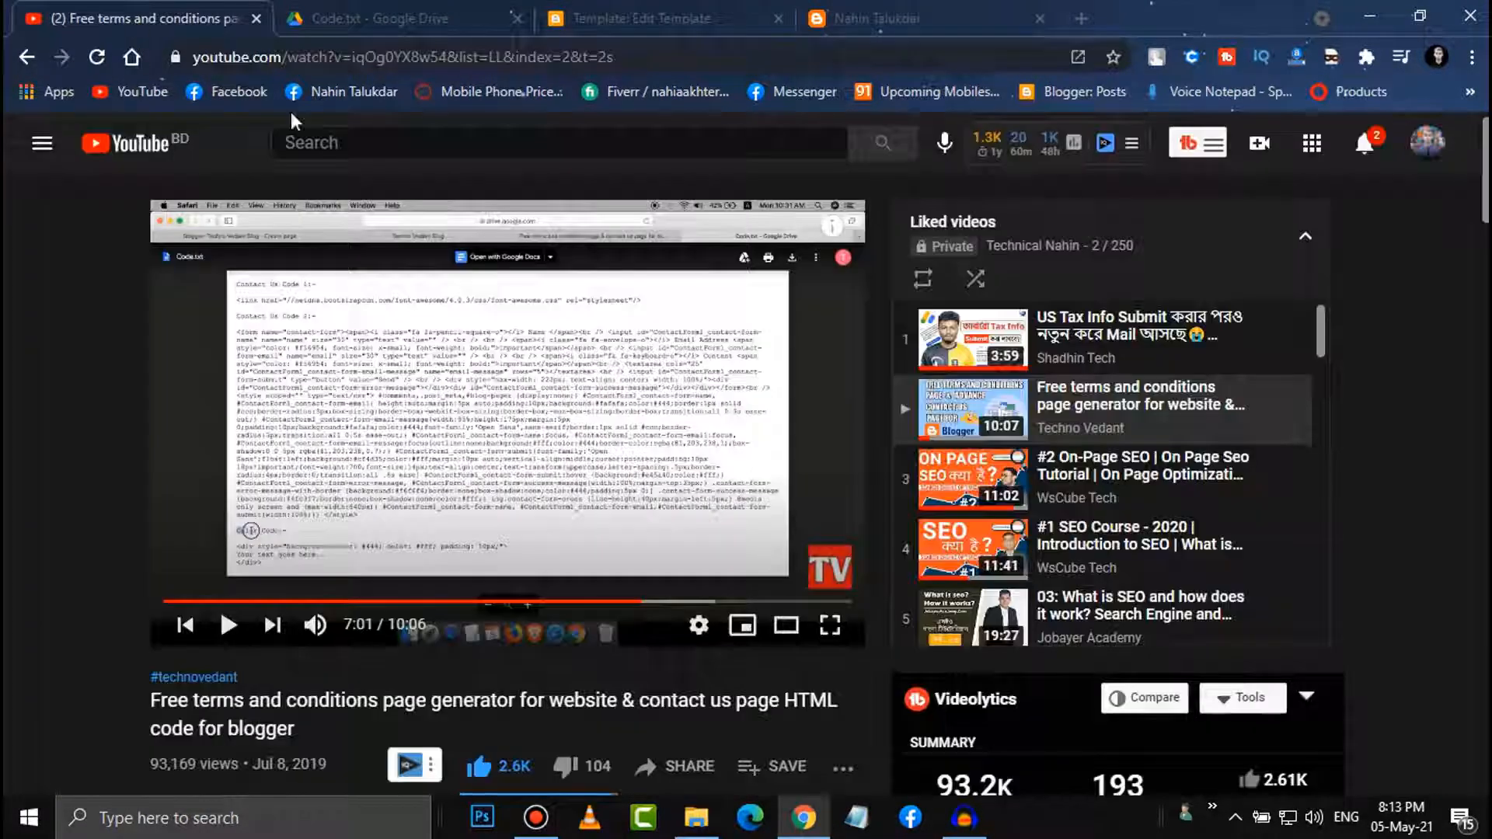
pyautogui.click(634, 5)
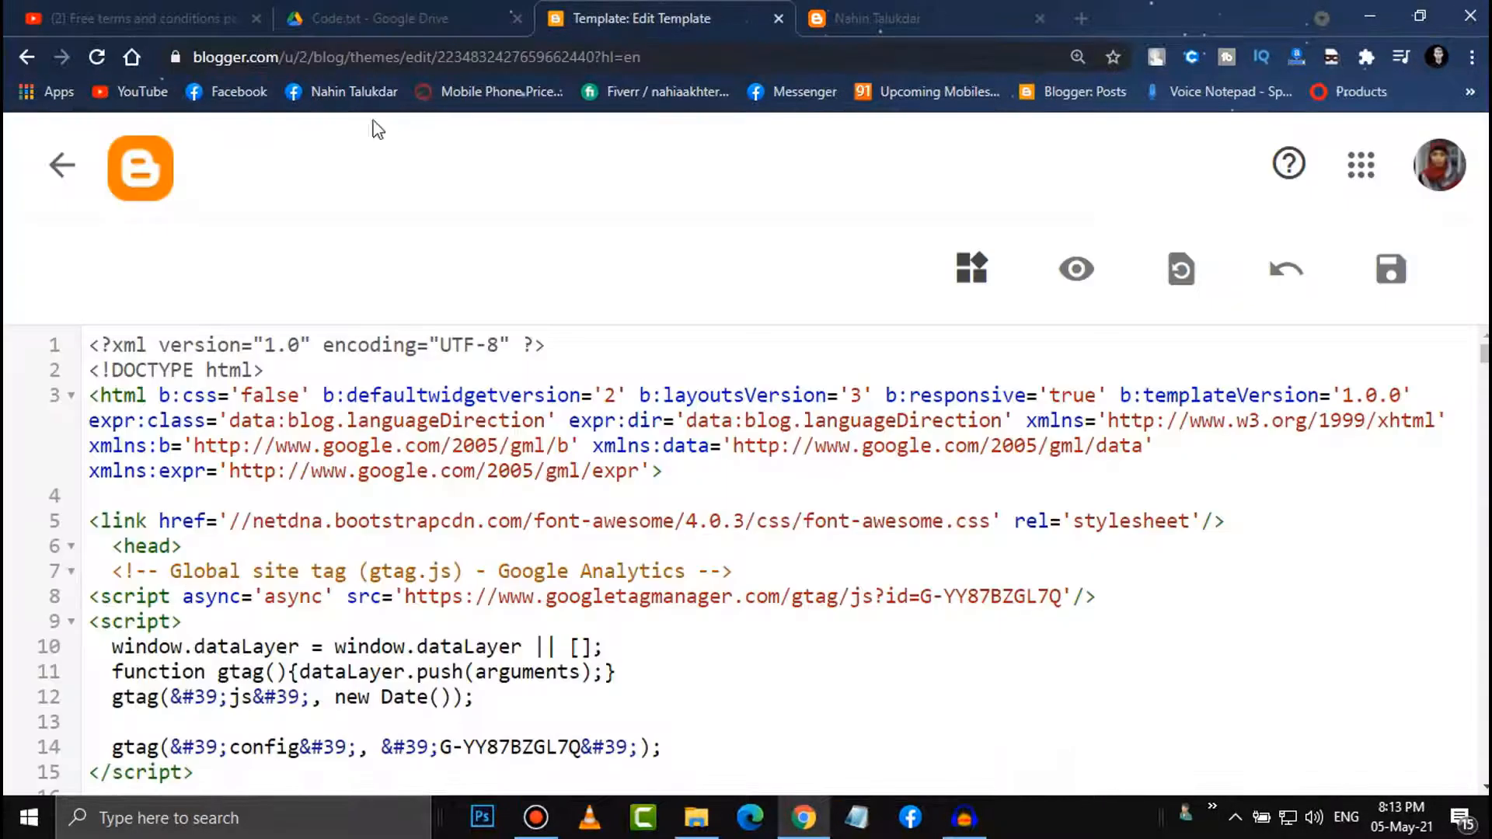
pyautogui.click(61, 165)
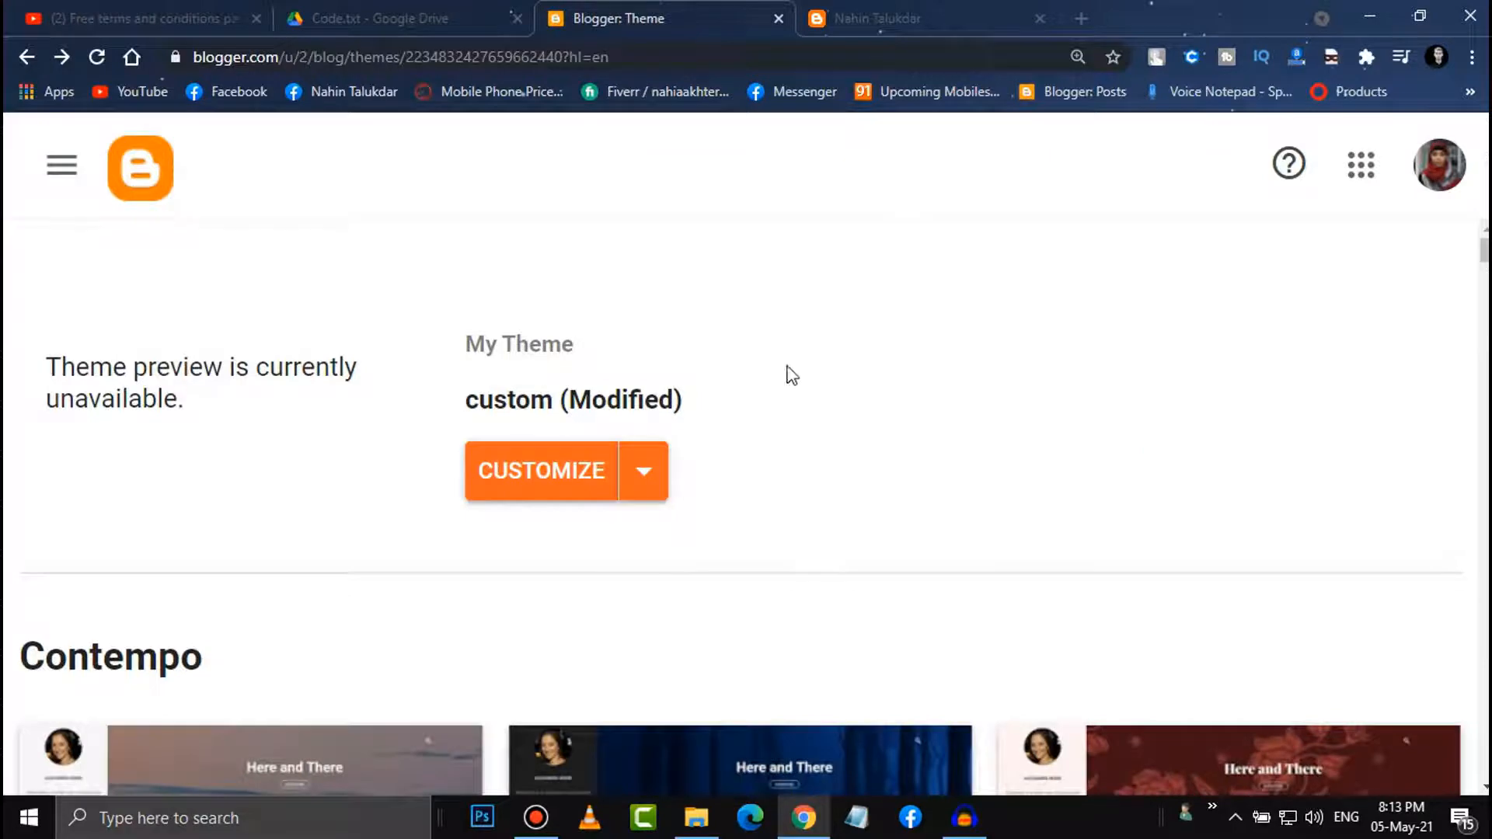
pyautogui.hotkey('ctrl', '-')
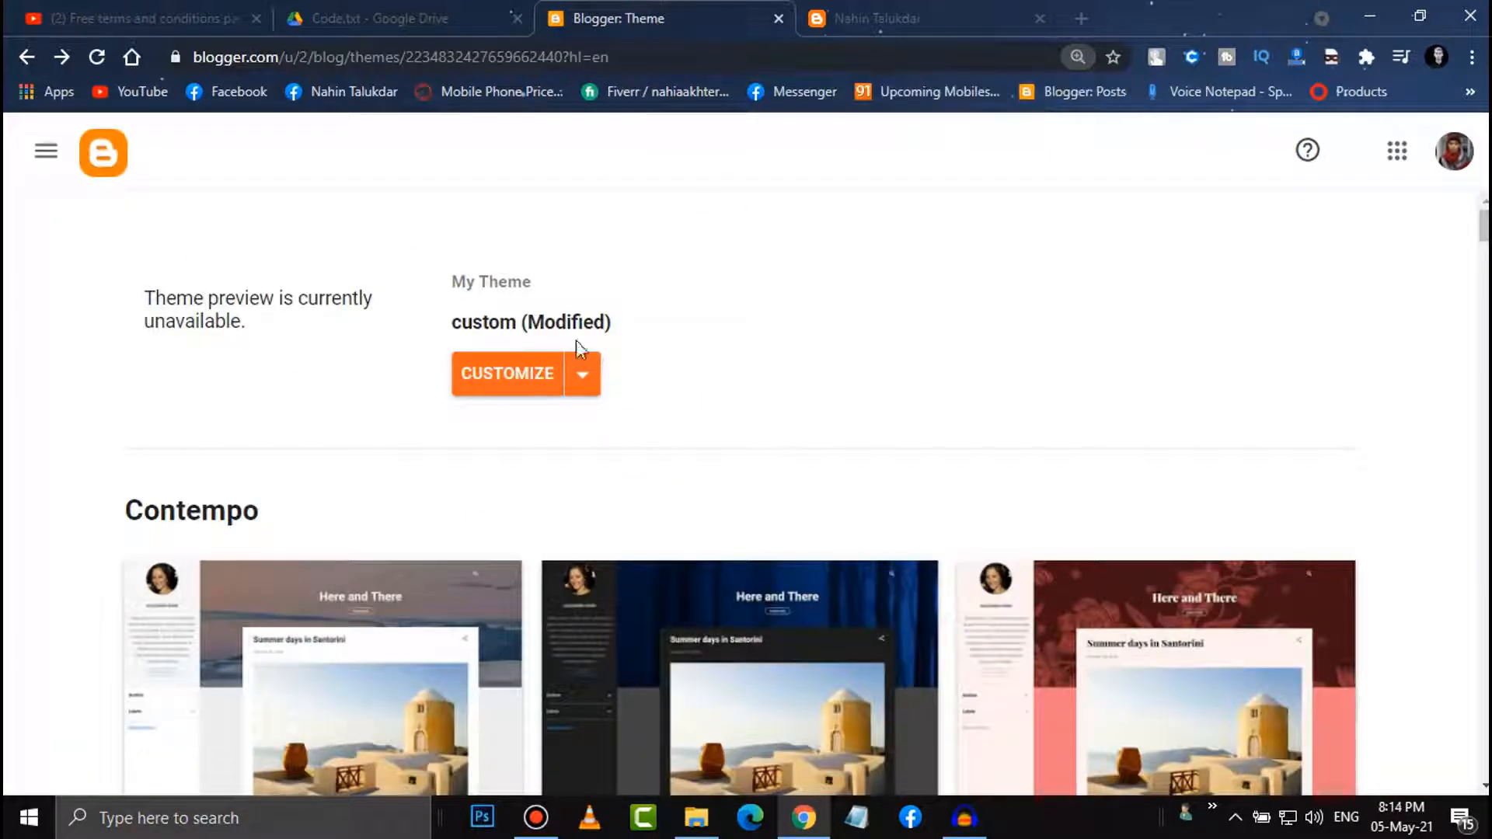
pyautogui.click(46, 150)
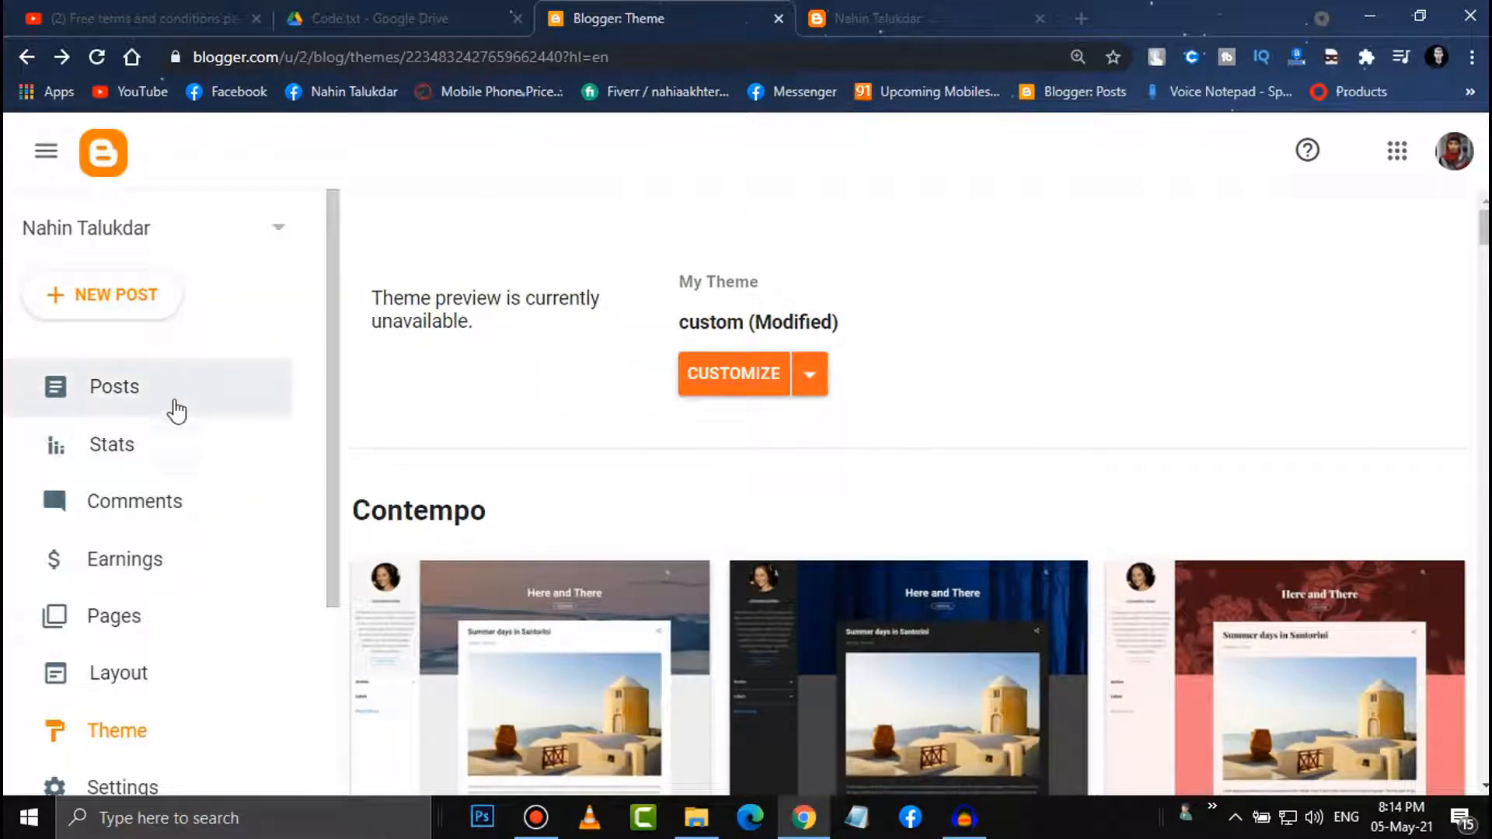
pyautogui.click(119, 618)
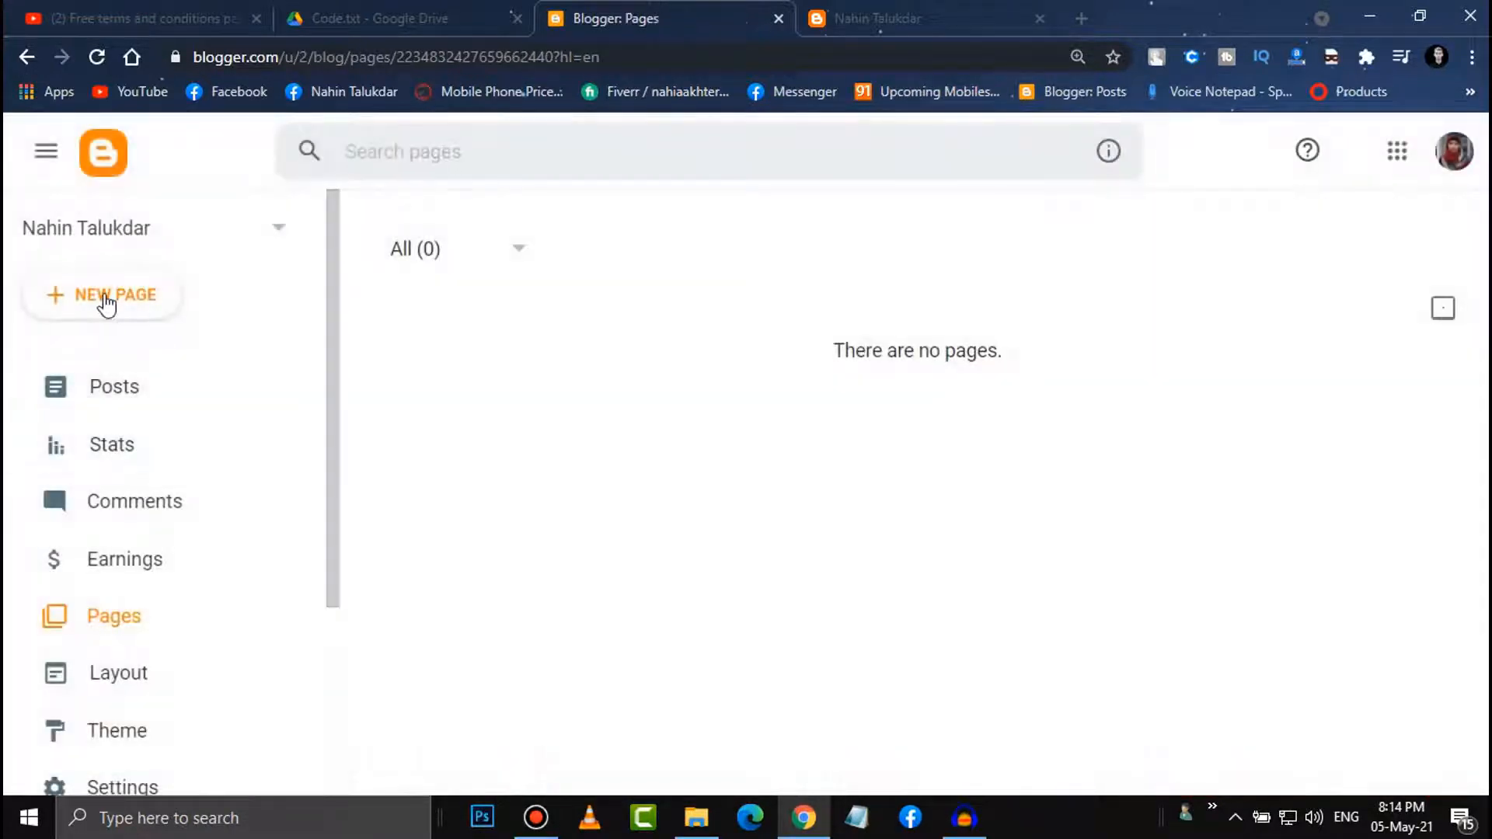
pyautogui.click(85, 303)
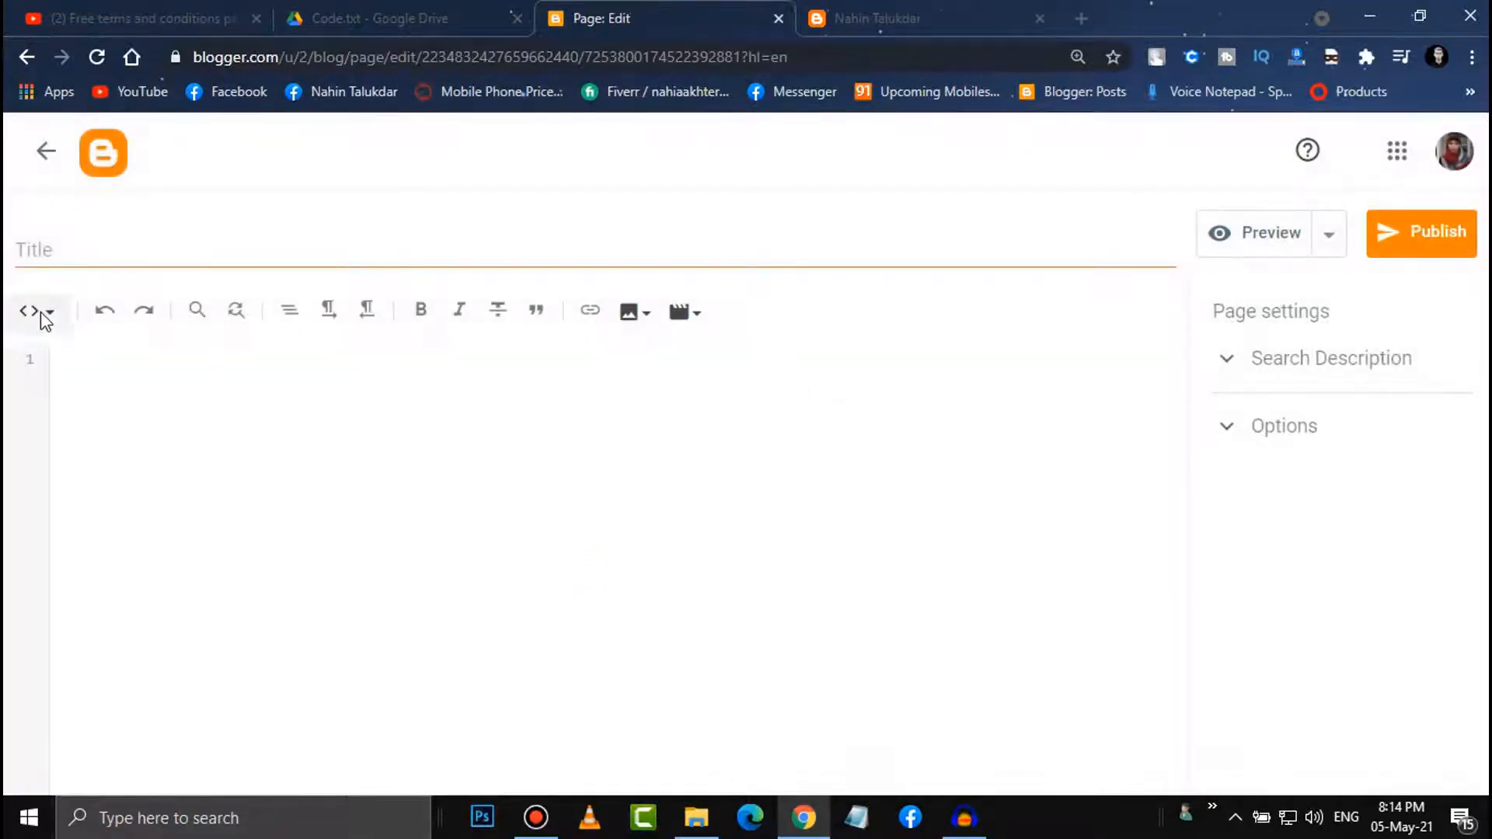
pyautogui.click(39, 311)
pyautogui.click(105, 324)
# Copy the three-line Color Code div block from Code.txt and paste it into the new page's HTML.
pyautogui.click(365, 9)
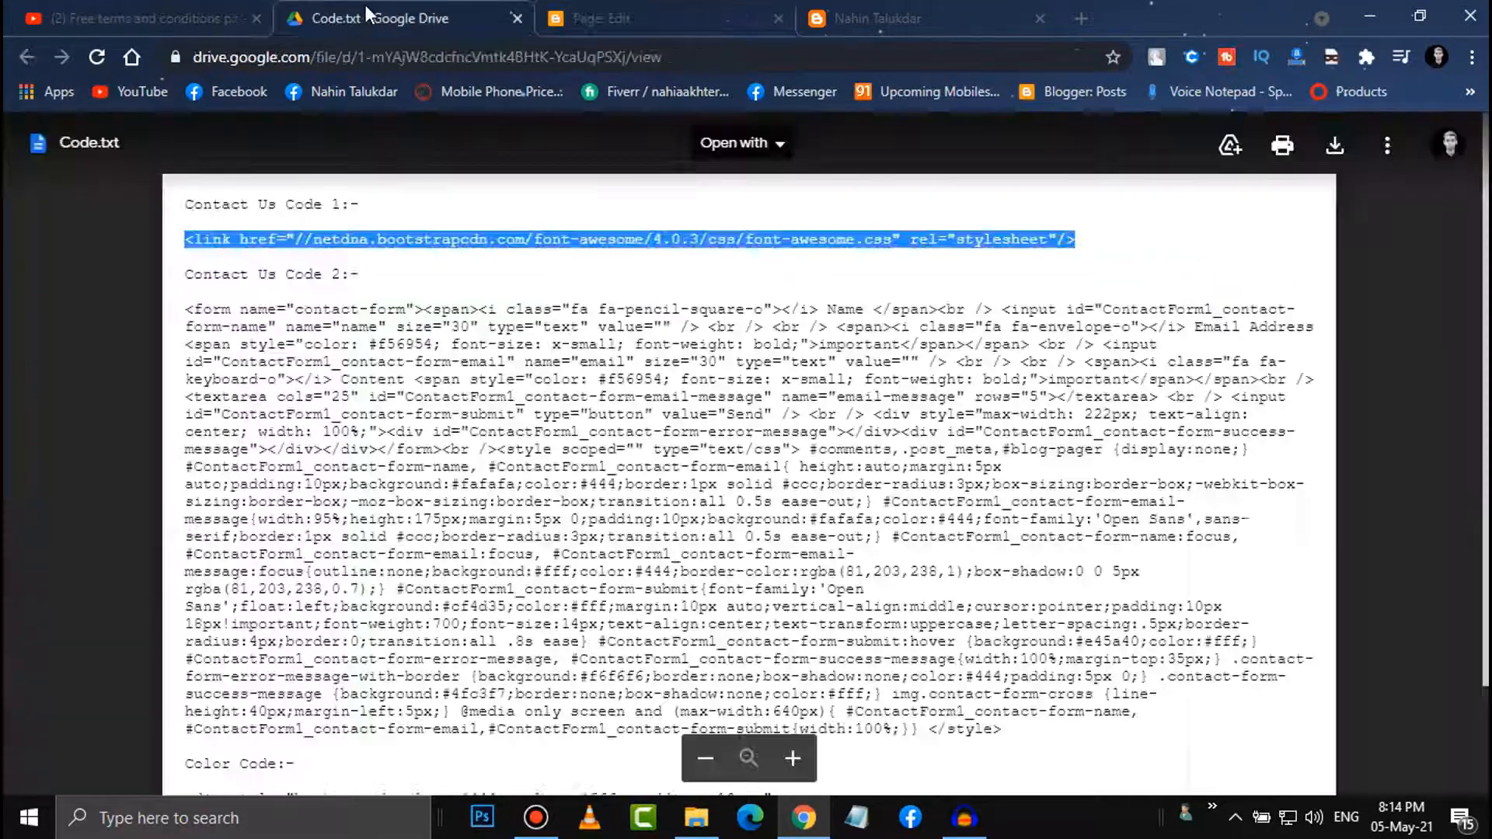
pyautogui.scroll(-2, 314, 712)
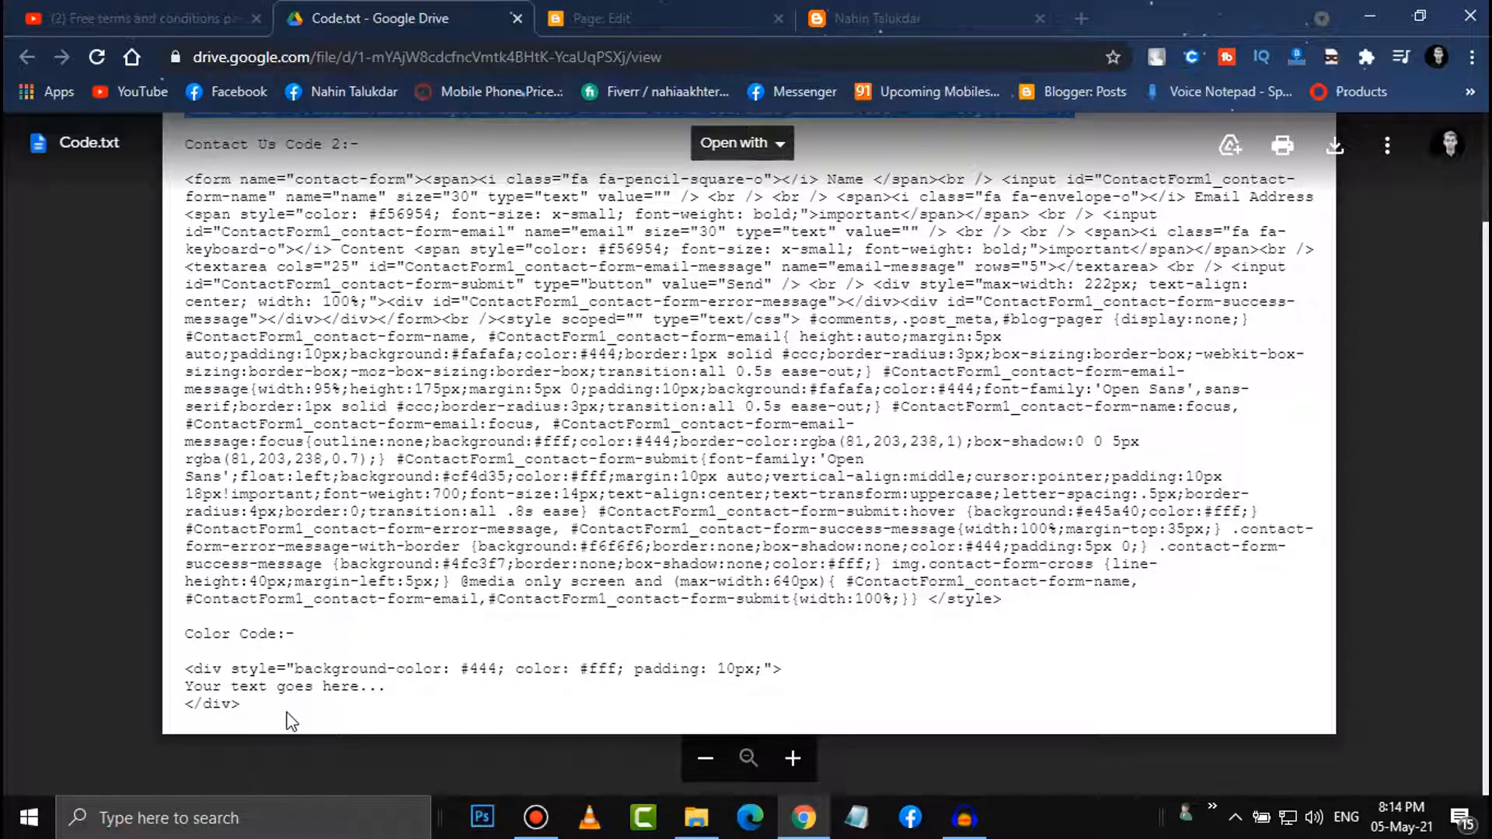
pyautogui.moveTo(280, 709); pyautogui.dragTo(172, 675)
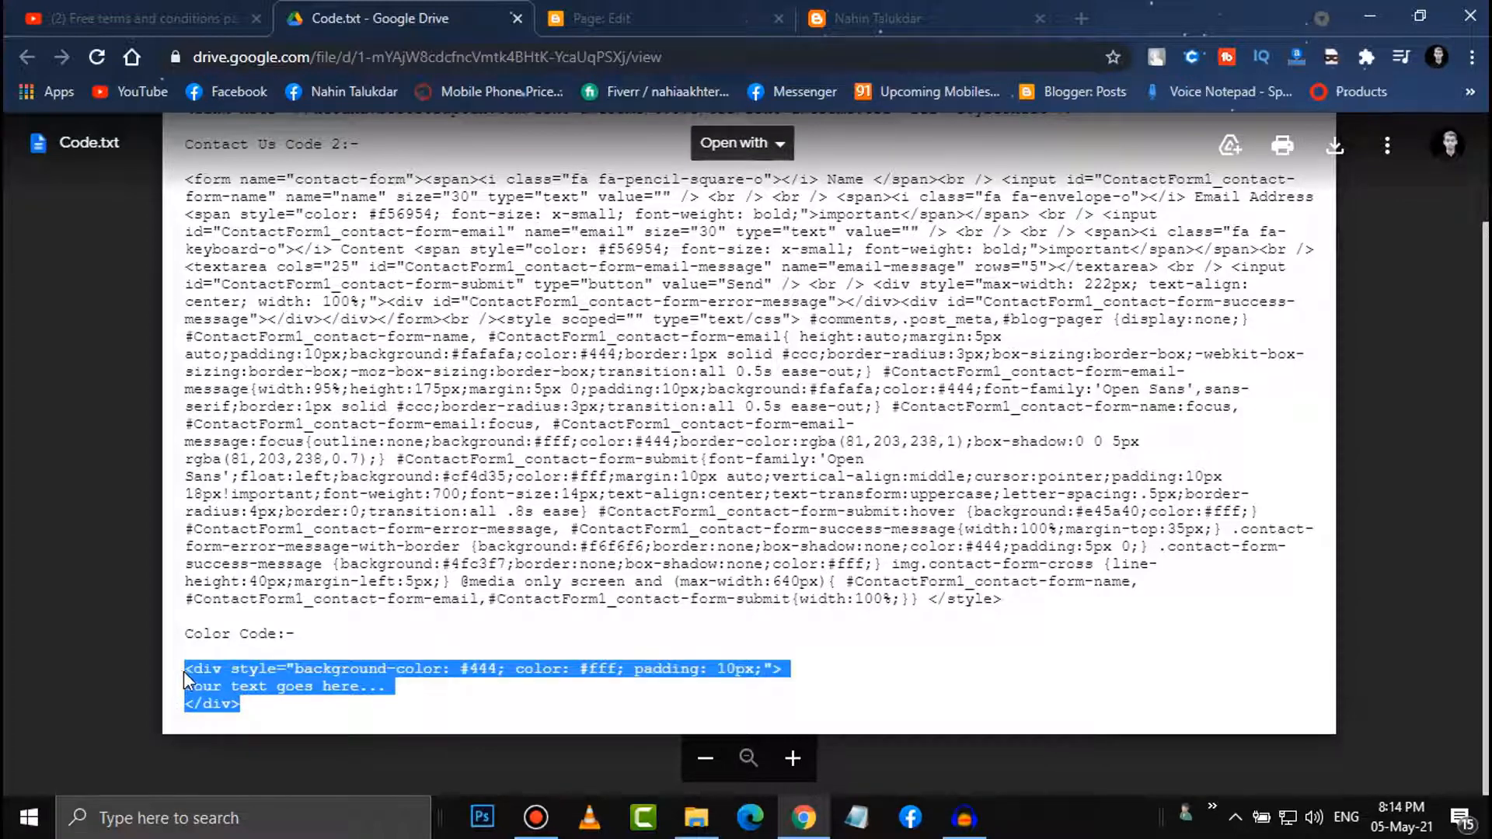
pyautogui.click(278, 669)
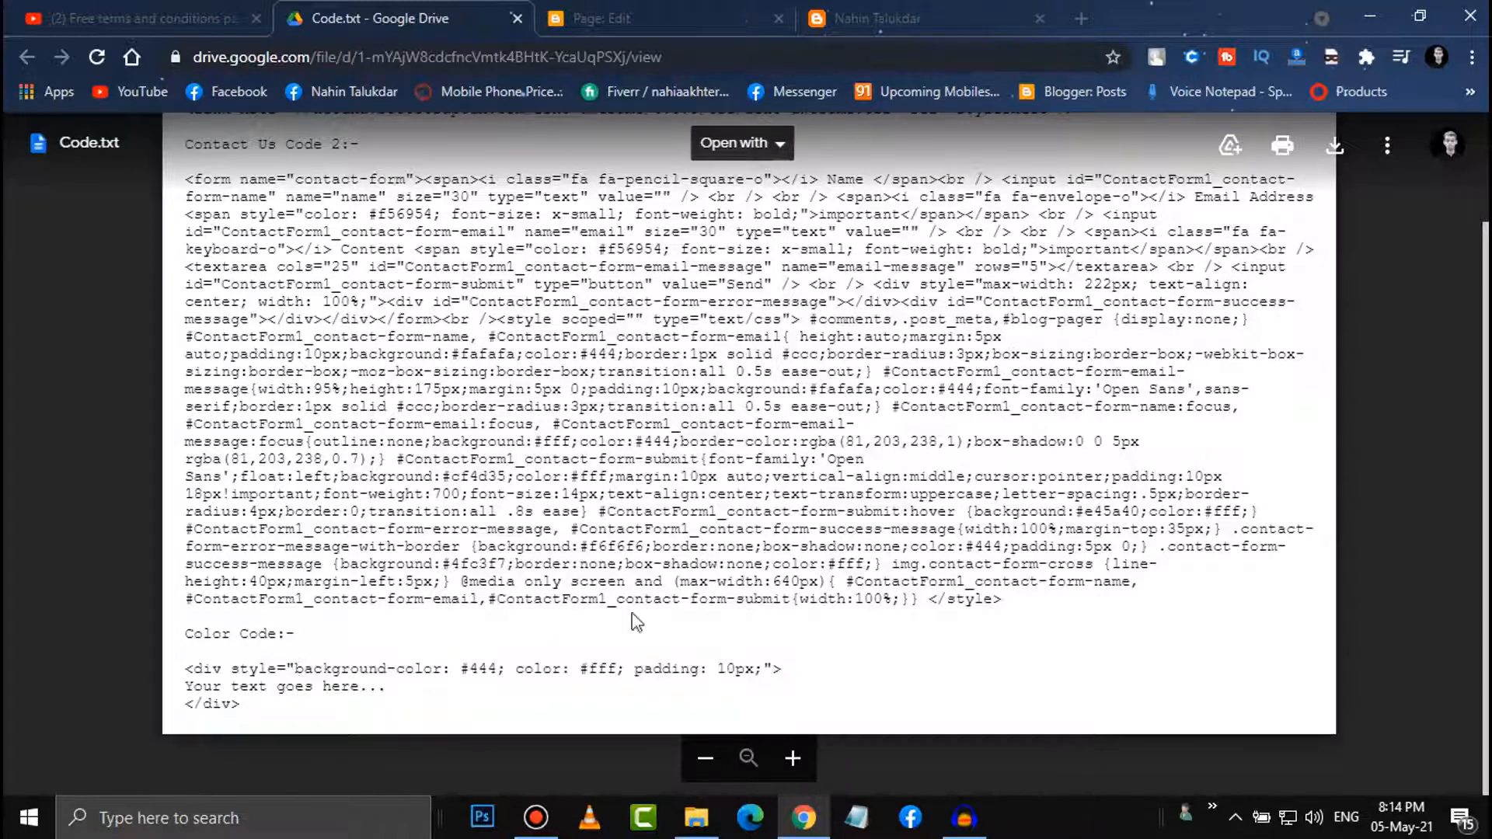
pyautogui.moveTo(283, 701); pyautogui.dragTo(183, 677)
pyautogui.hotkey('ctrl', 'c')
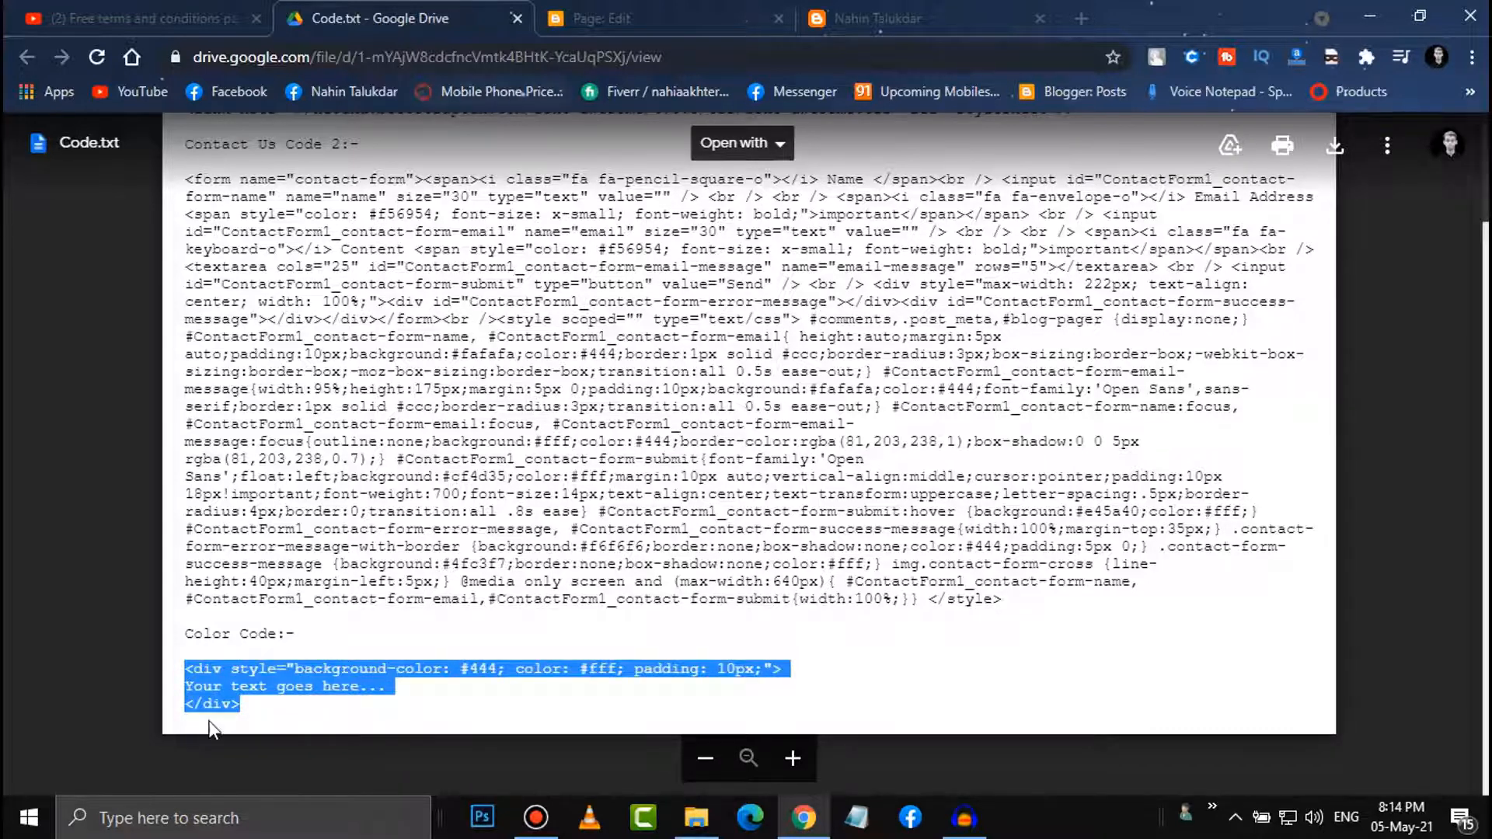
pyautogui.click(630, 18)
pyautogui.hotkey('ctrl', 'v')
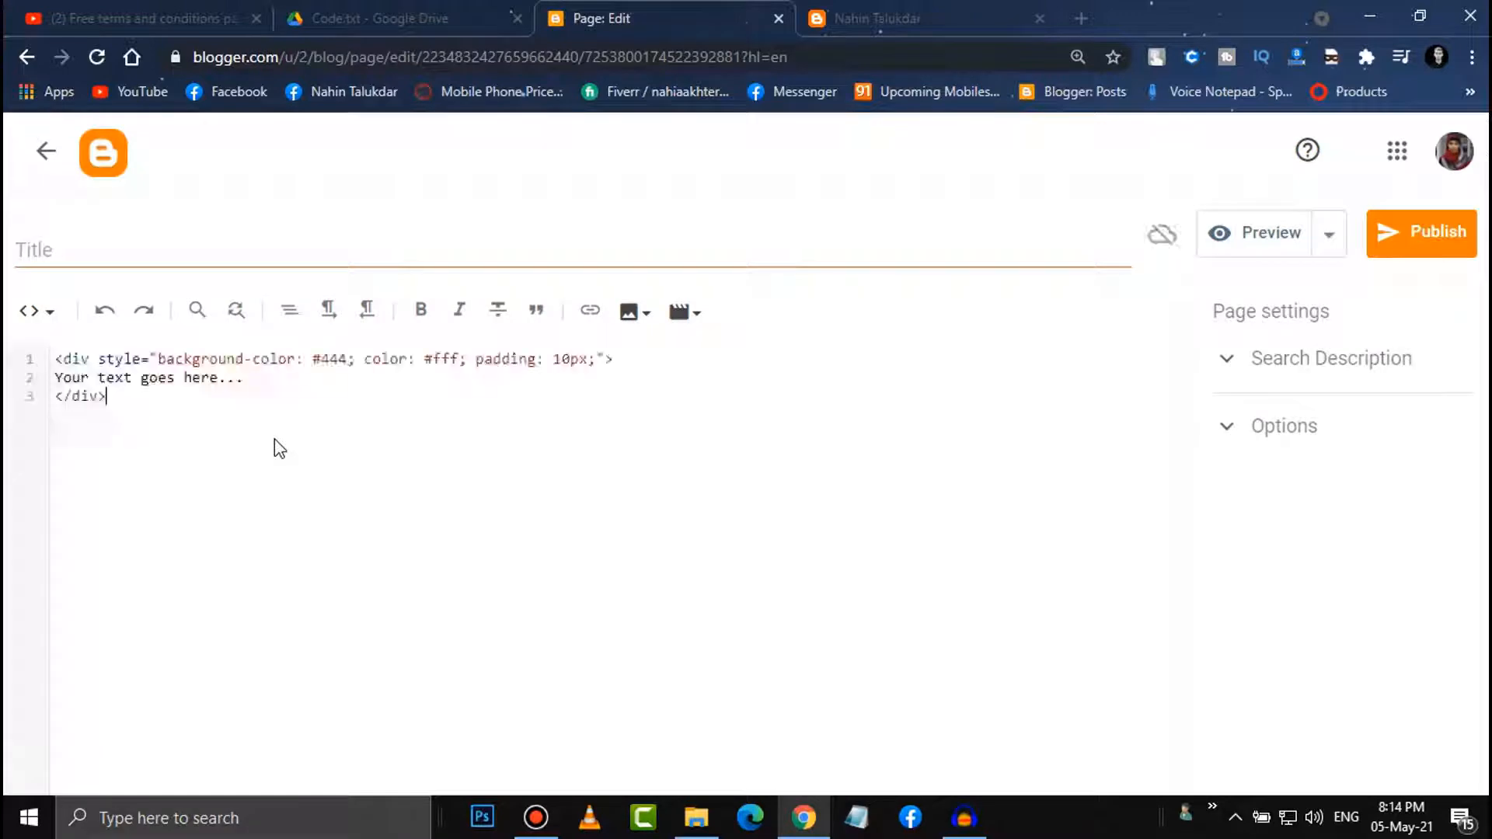
# Copy the form code under Contact Us Code 2 in Code.txt and paste it over the placeholder text inside the page's div.
pyautogui.click(369, 19)
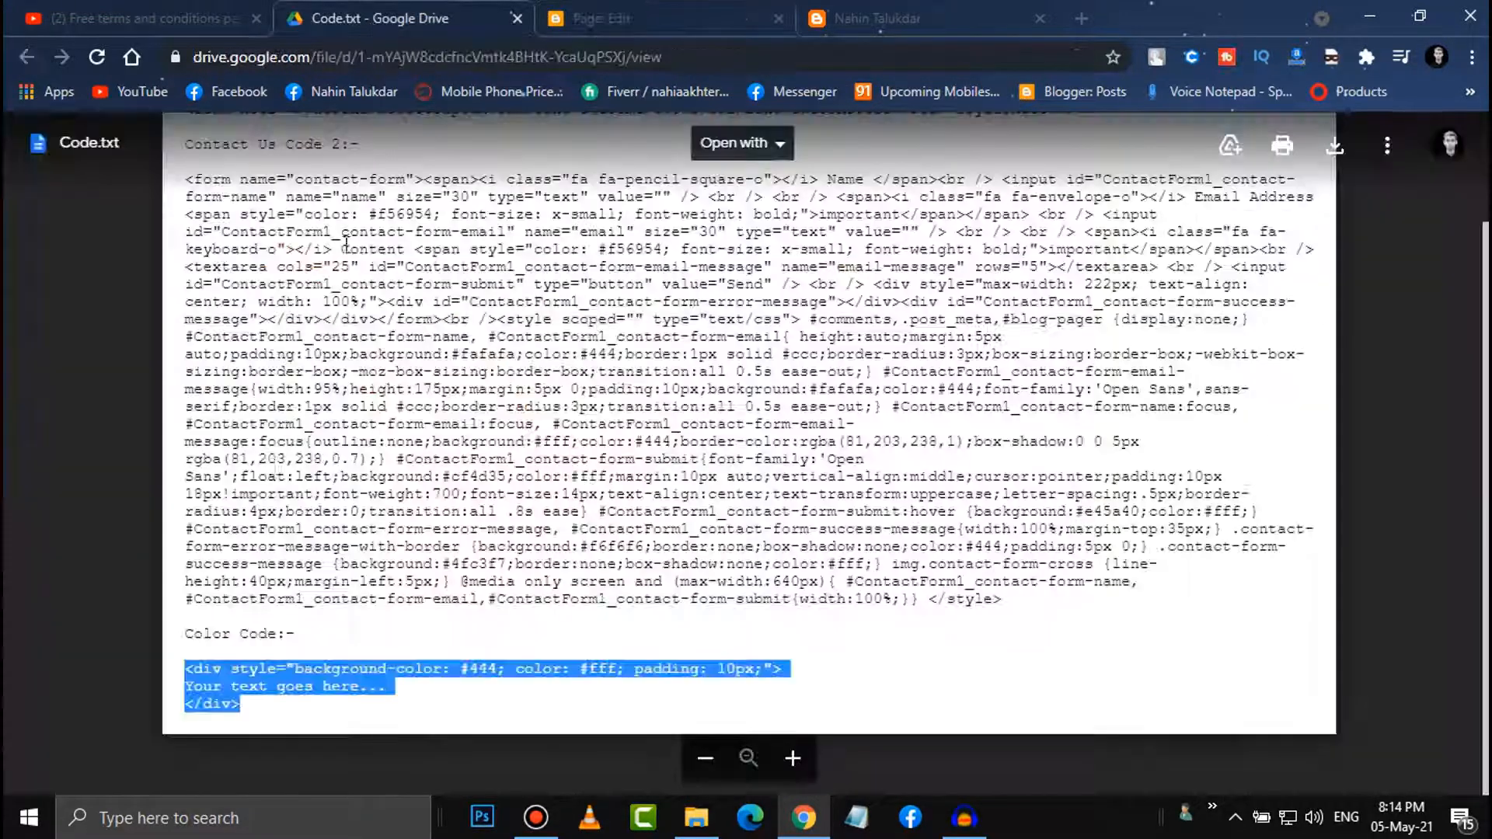
pyautogui.click(178, 403)
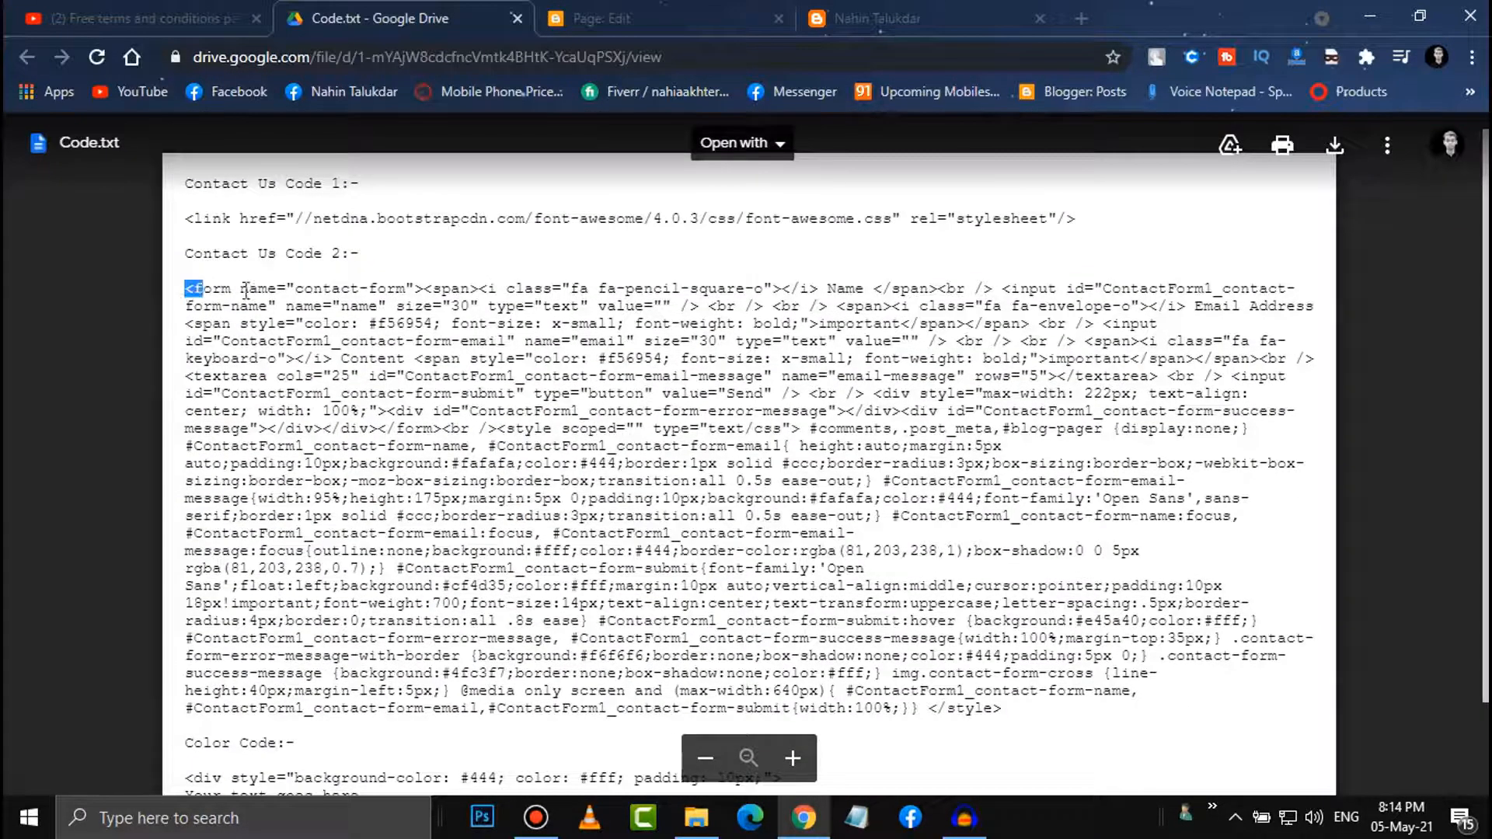
pyautogui.moveTo(246, 291); pyautogui.dragTo(1011, 726)
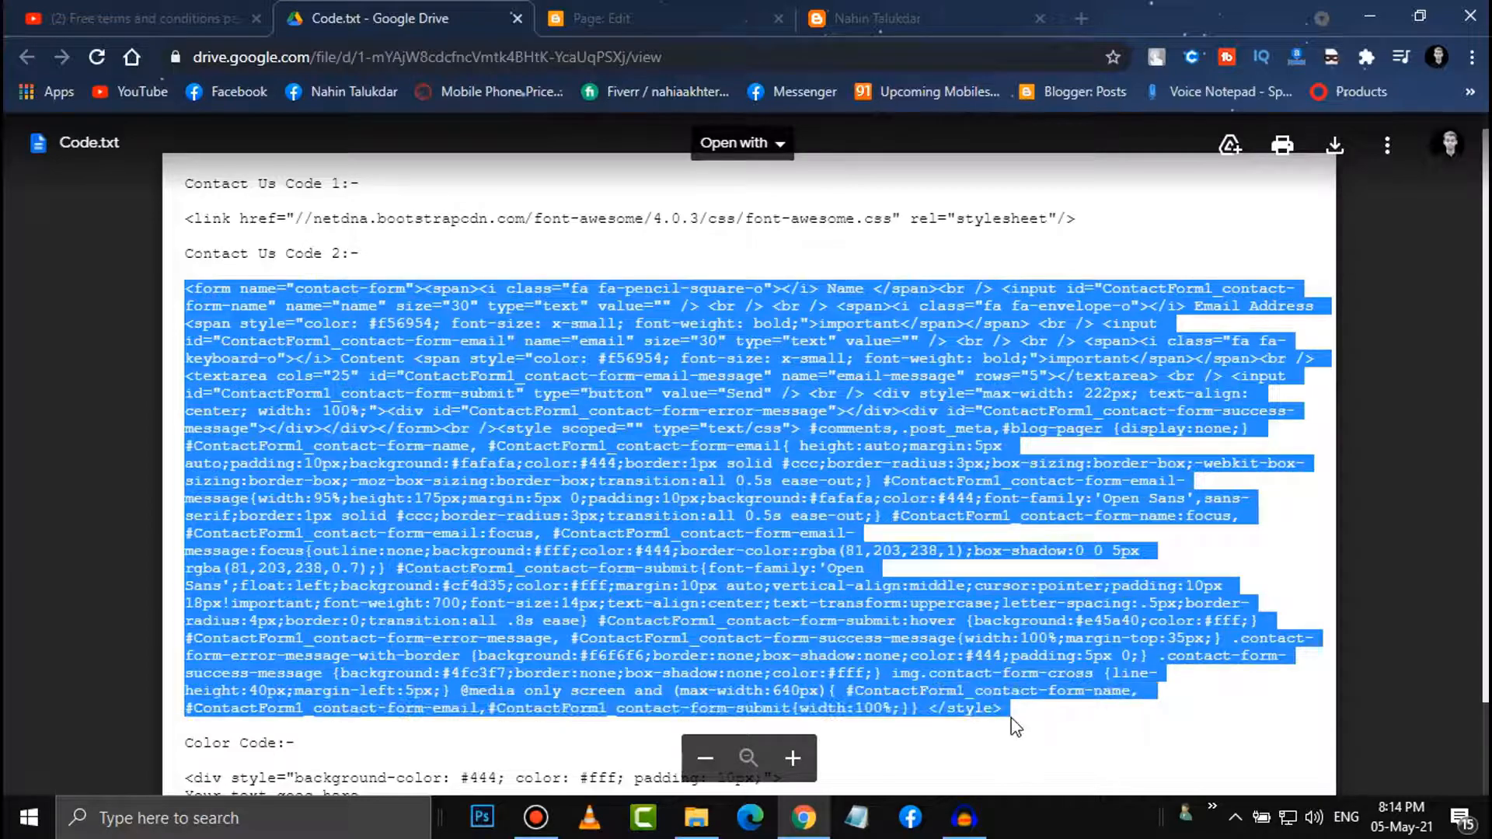
pyautogui.click(678, 14)
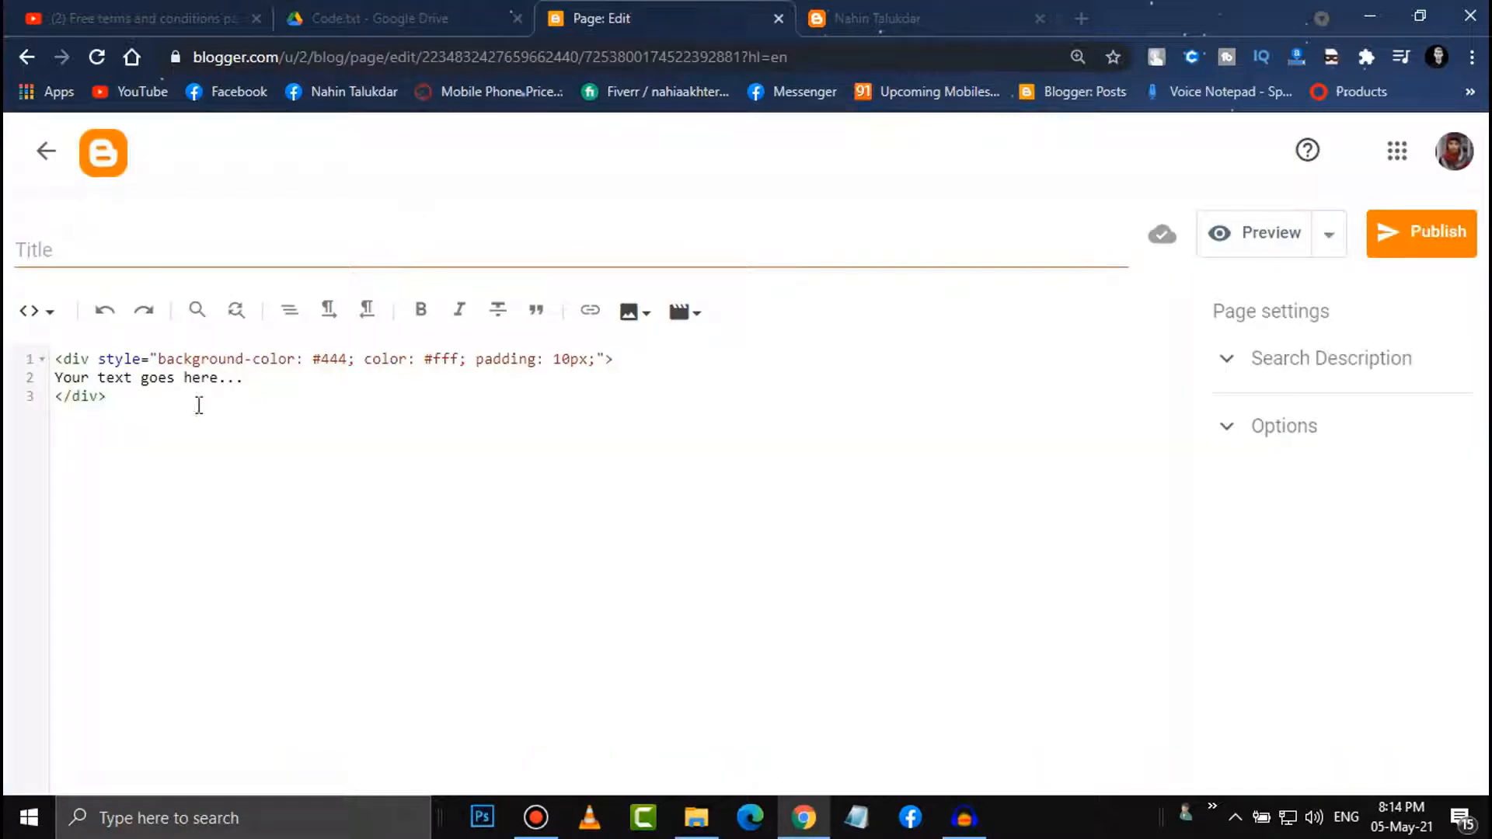
pyautogui.moveTo(247, 381); pyautogui.dragTo(84, 385)
pyautogui.click(152, 384)
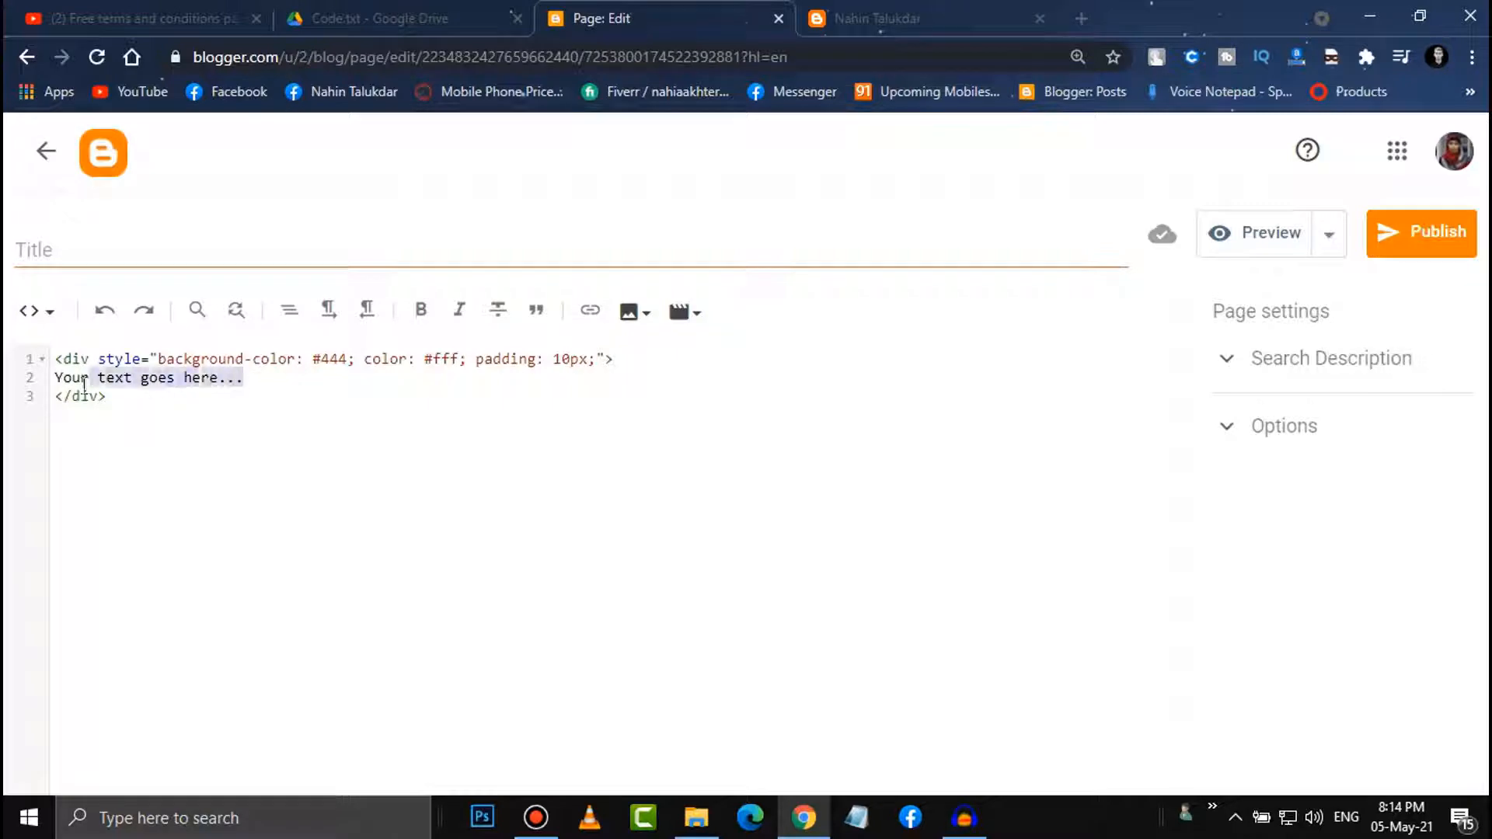
pyautogui.press('BackSpace')
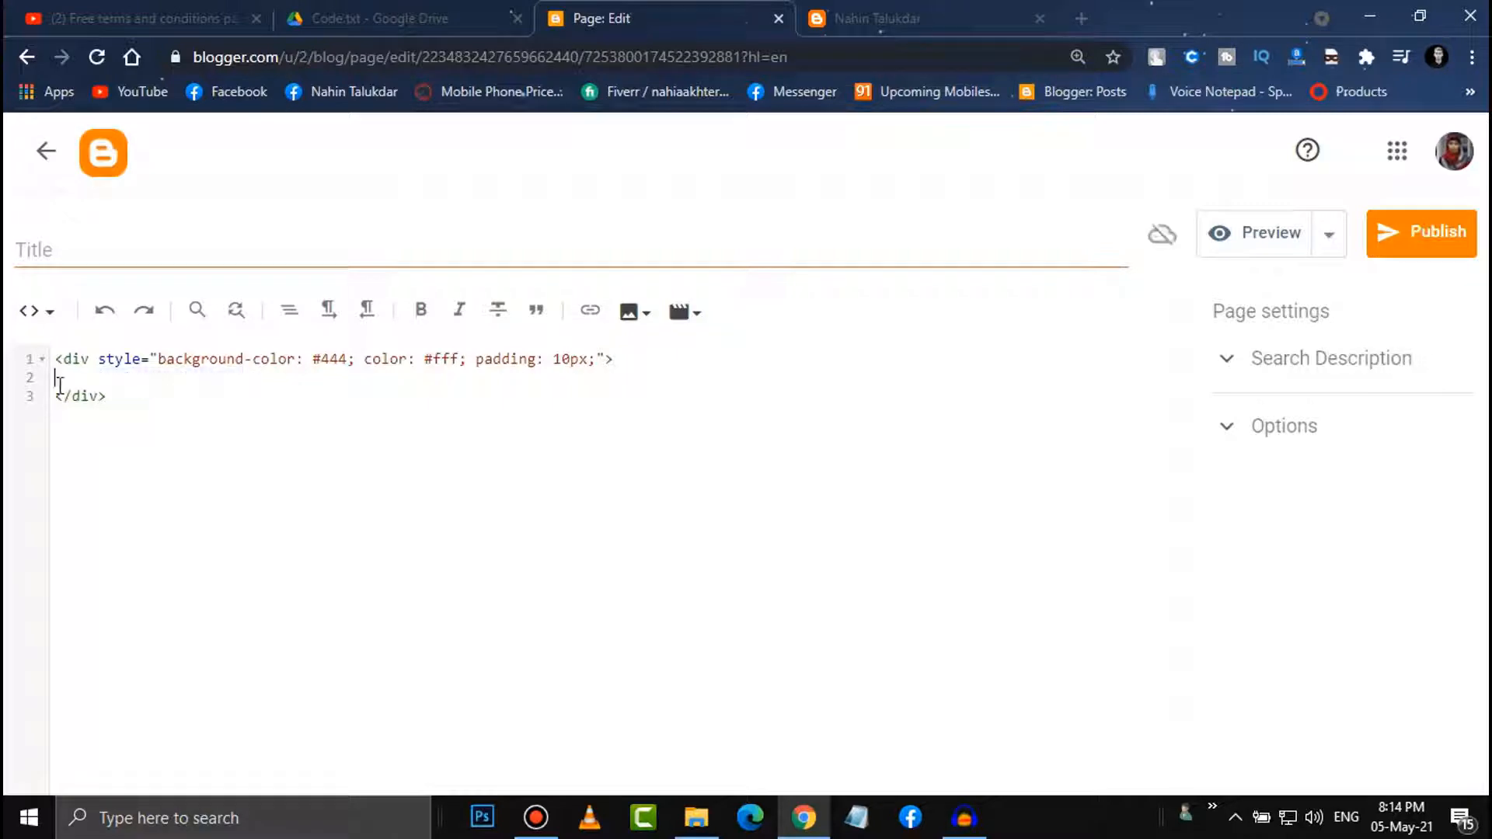
pyautogui.hotkey('ctrl', 'v')
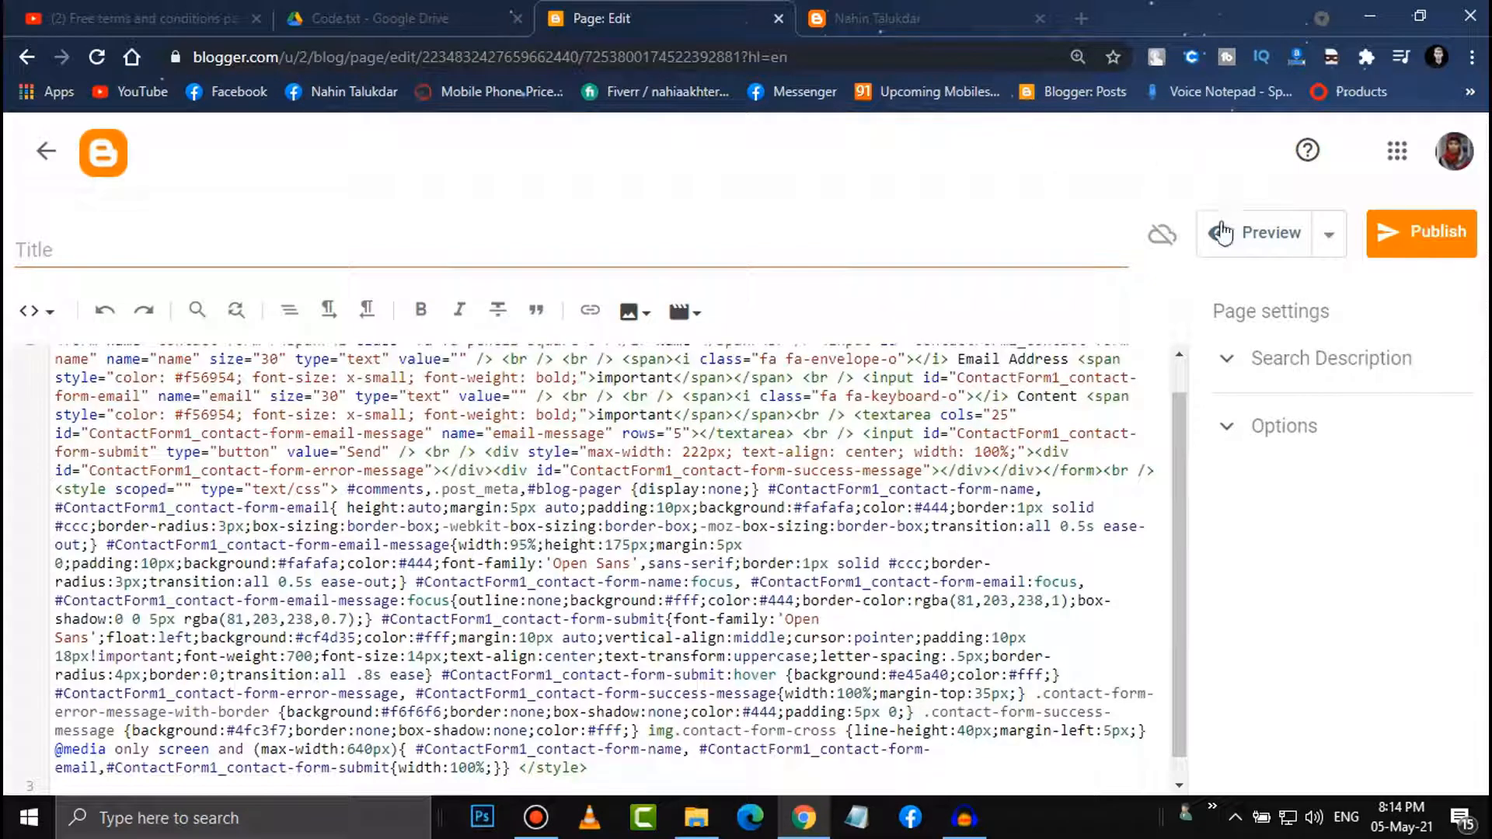
# Preview the page and examine the contact form's fields, labels and background.
pyautogui.click(1270, 237)
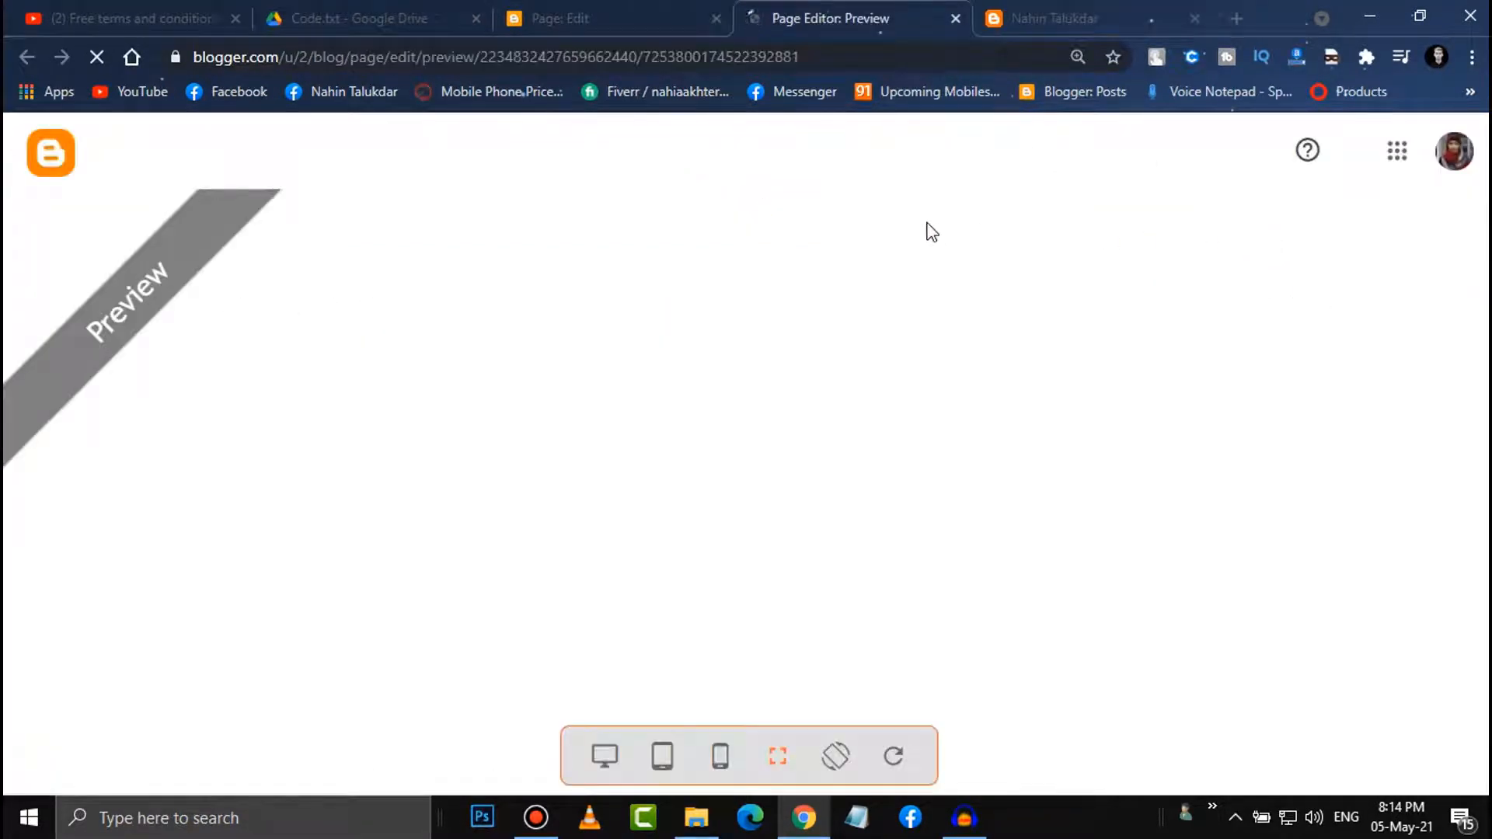
pyautogui.scroll(-5, 585, 470)
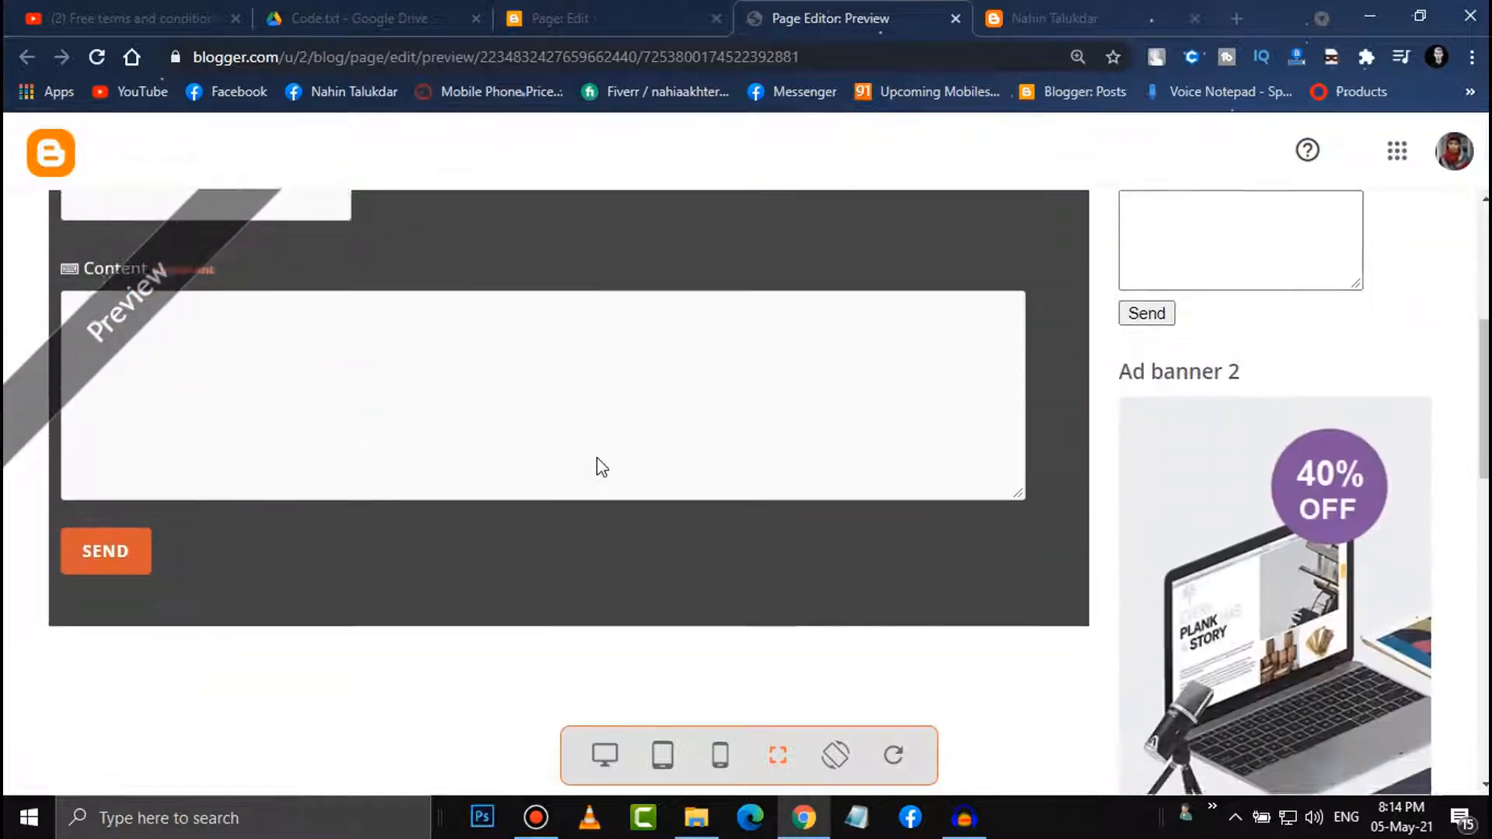
pyautogui.scroll(5, 508, 553)
pyautogui.scroll(-2, 482, 584)
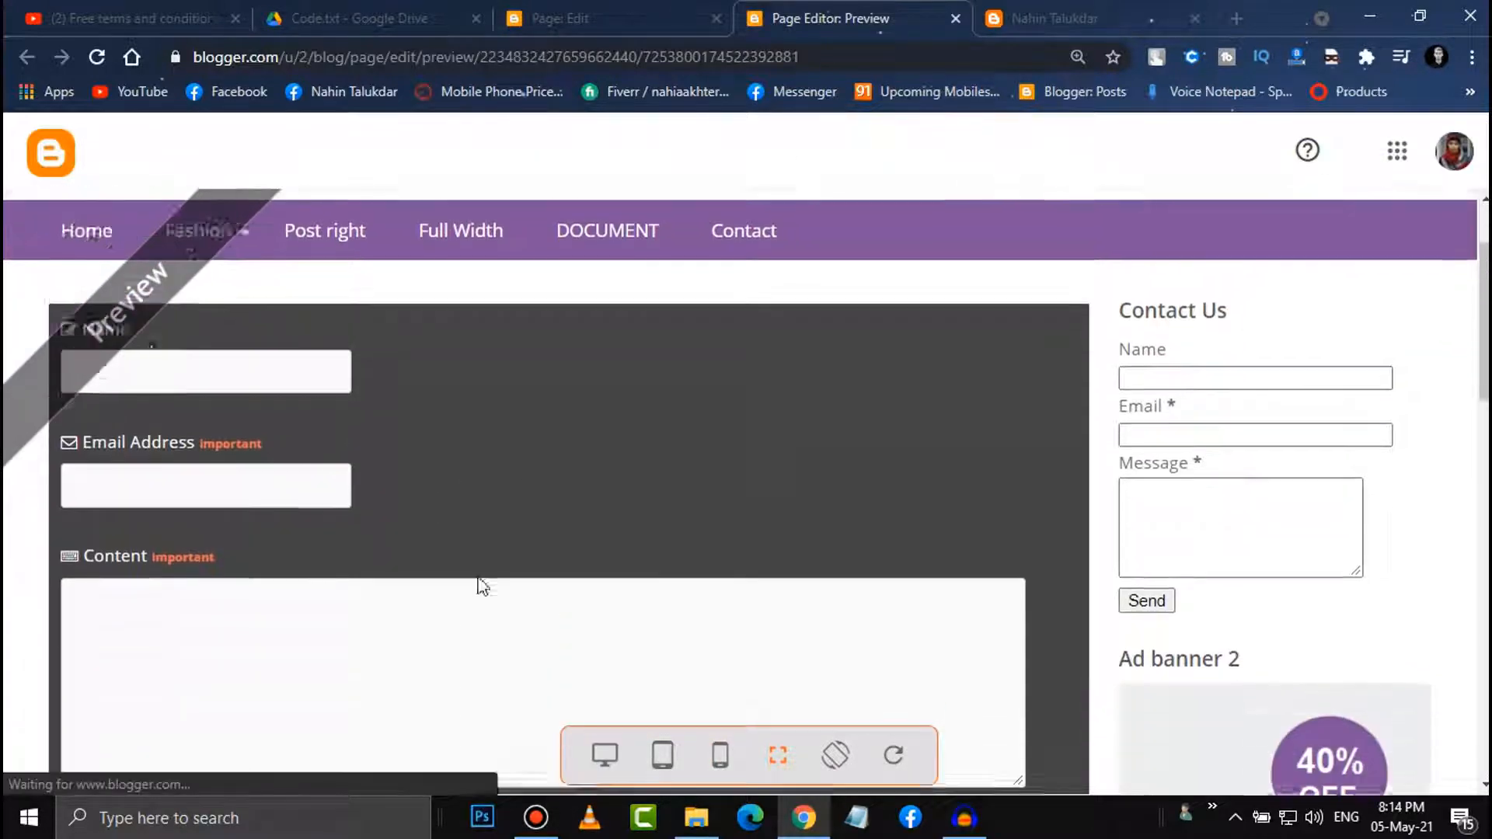
pyautogui.scroll(-1, 482, 585)
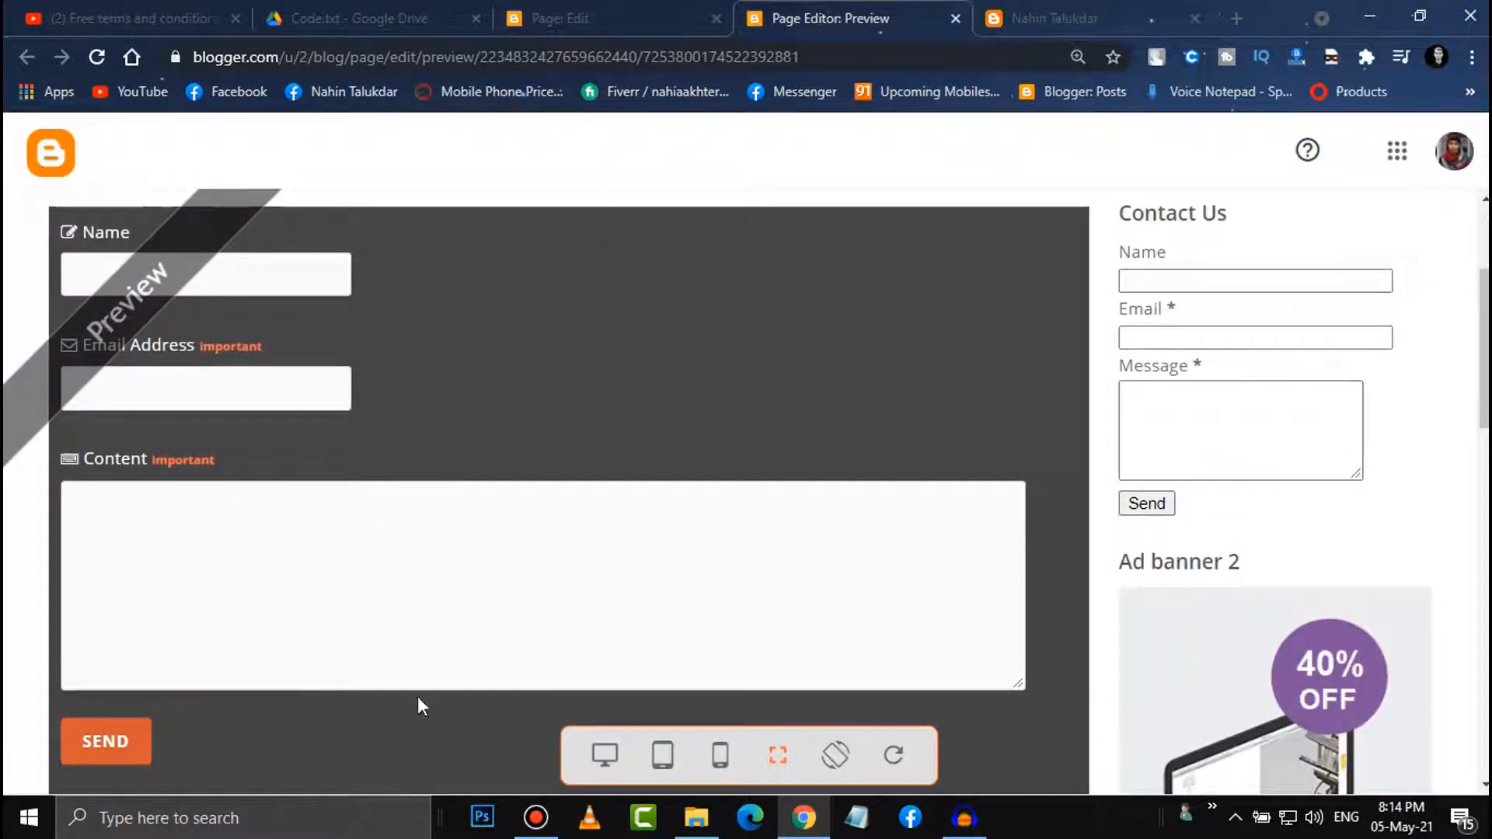
pyautogui.scroll(3, 842, 537)
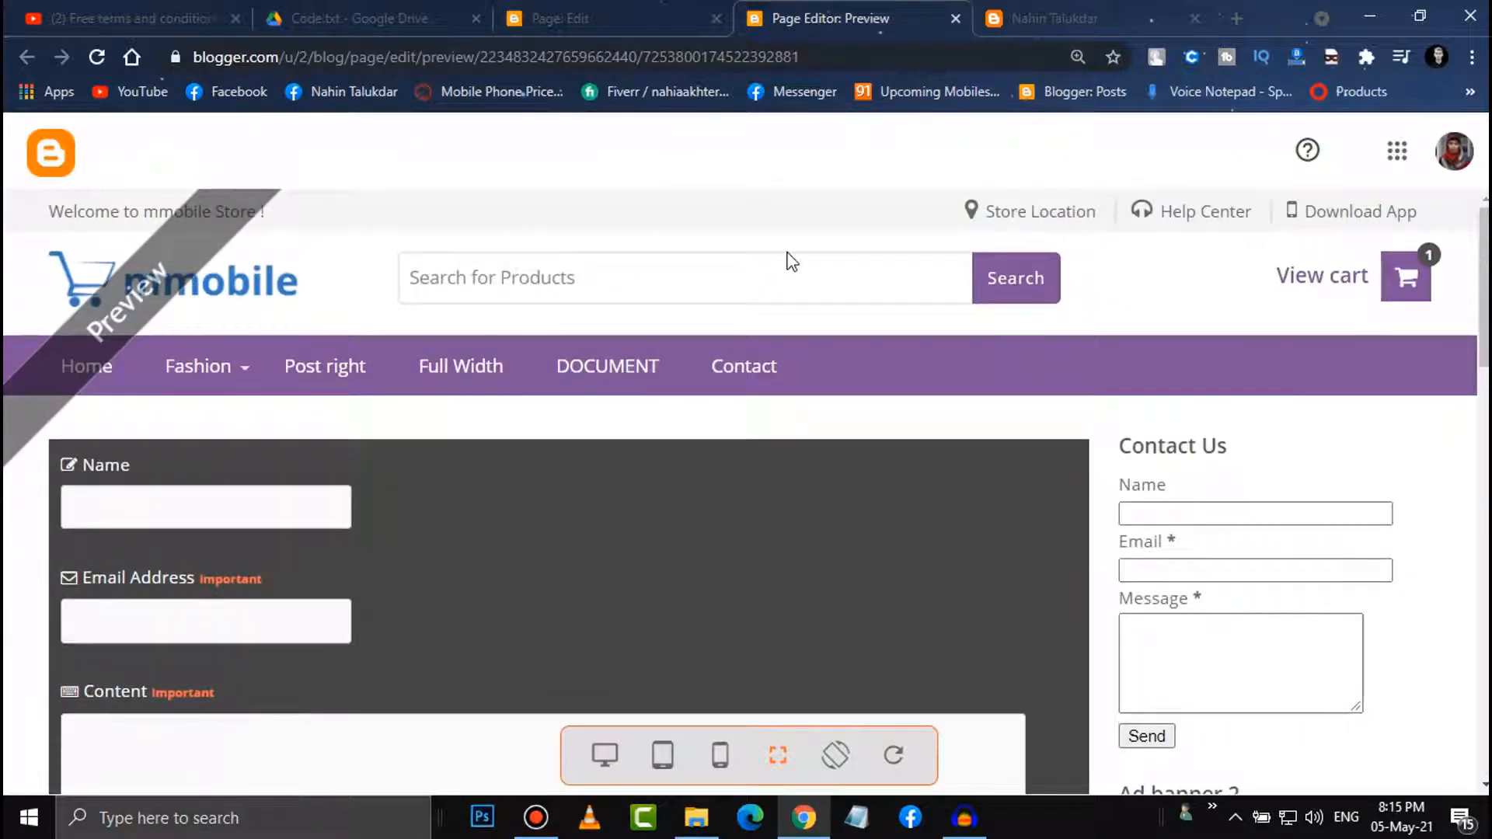
# Search Google in a new browser tab for "html white color" and copy the White hex code #FFFFFF.
pyautogui.click(555, 18)
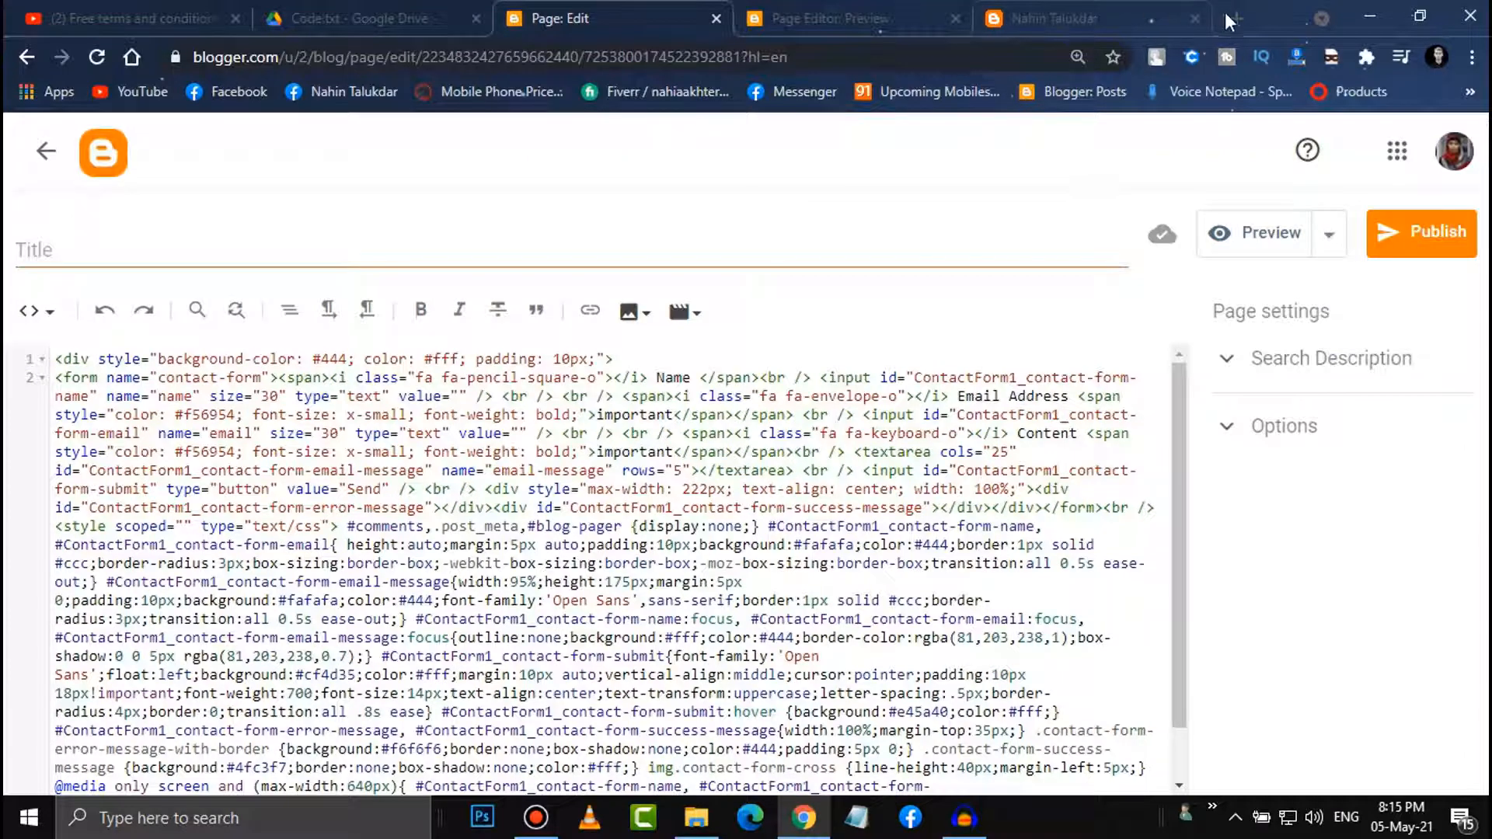
pyautogui.click(1245, 17)
pyautogui.write('h')
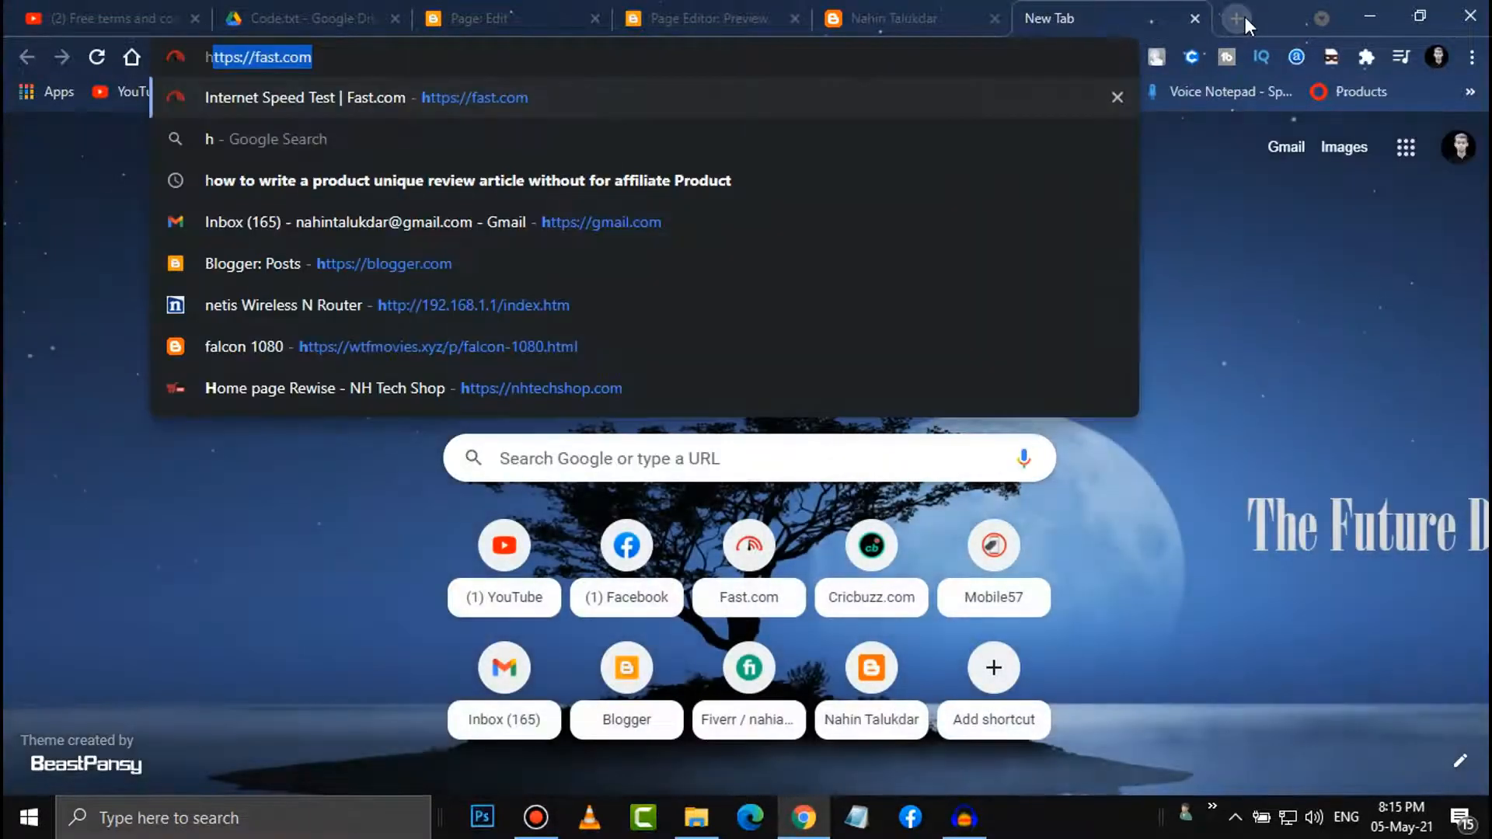
pyautogui.write('tm')
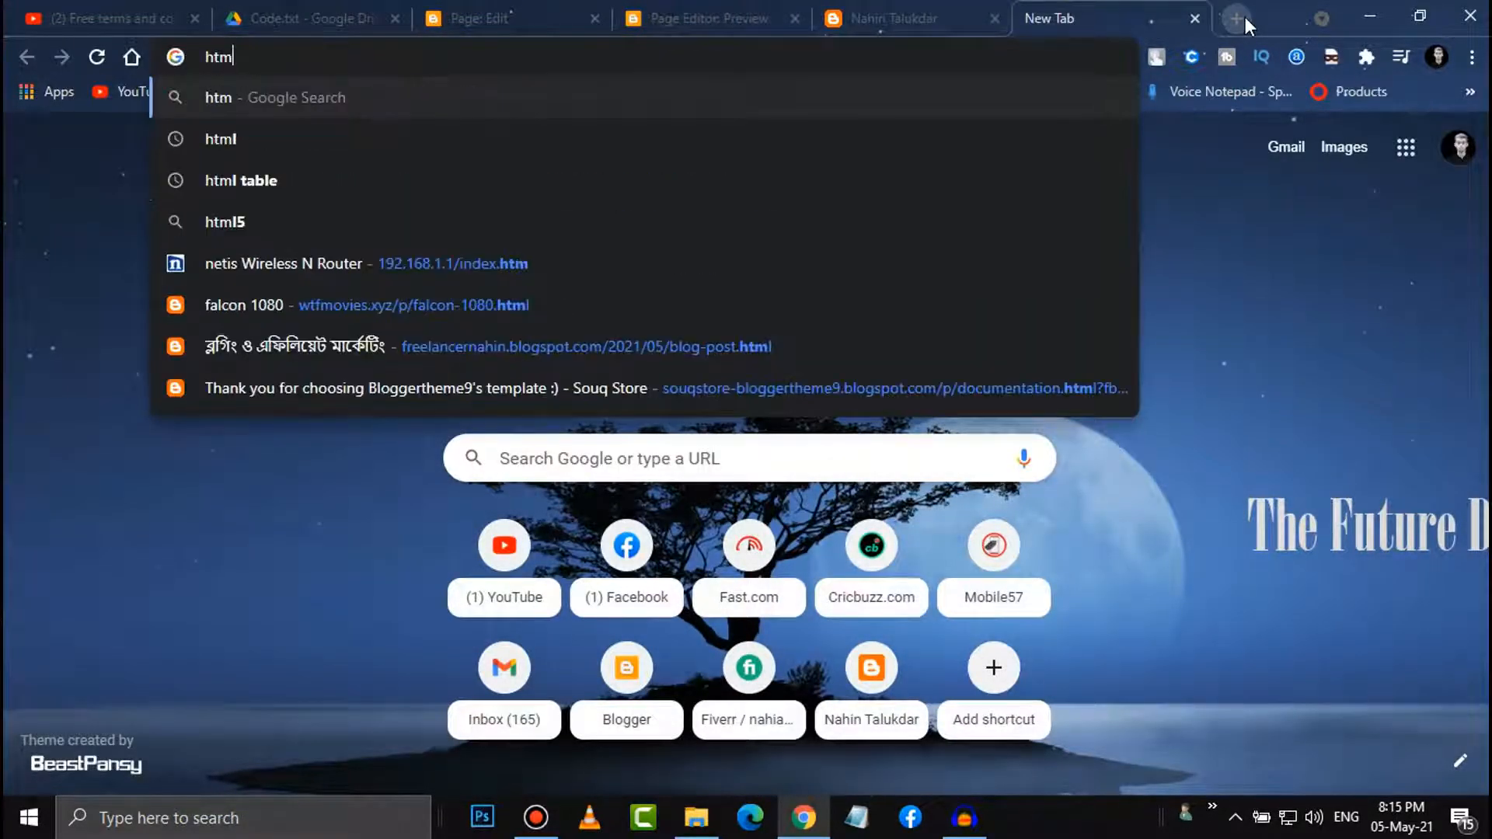
pyautogui.write('l wh')
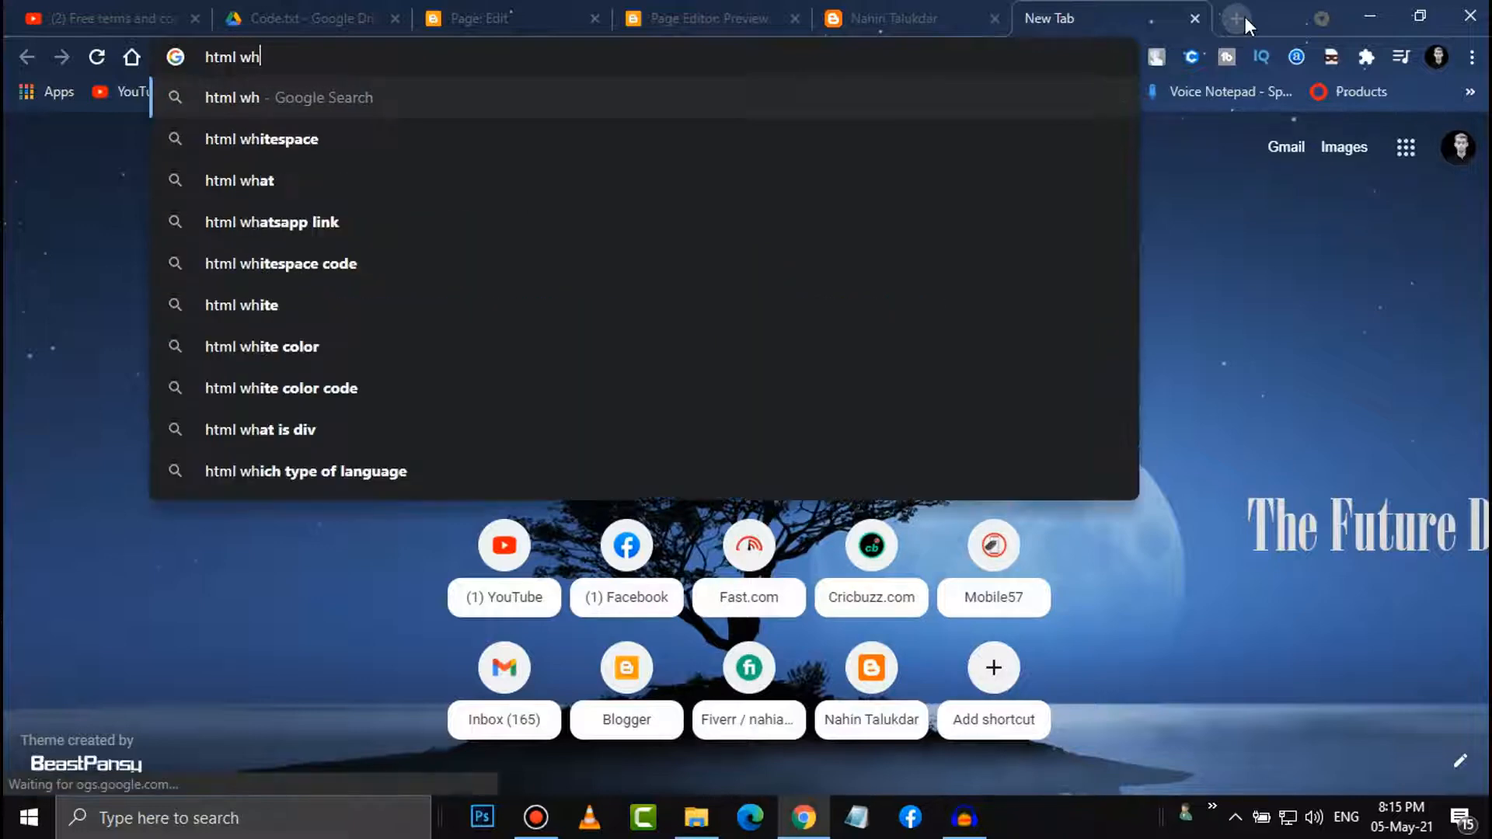
pyautogui.click(420, 350)
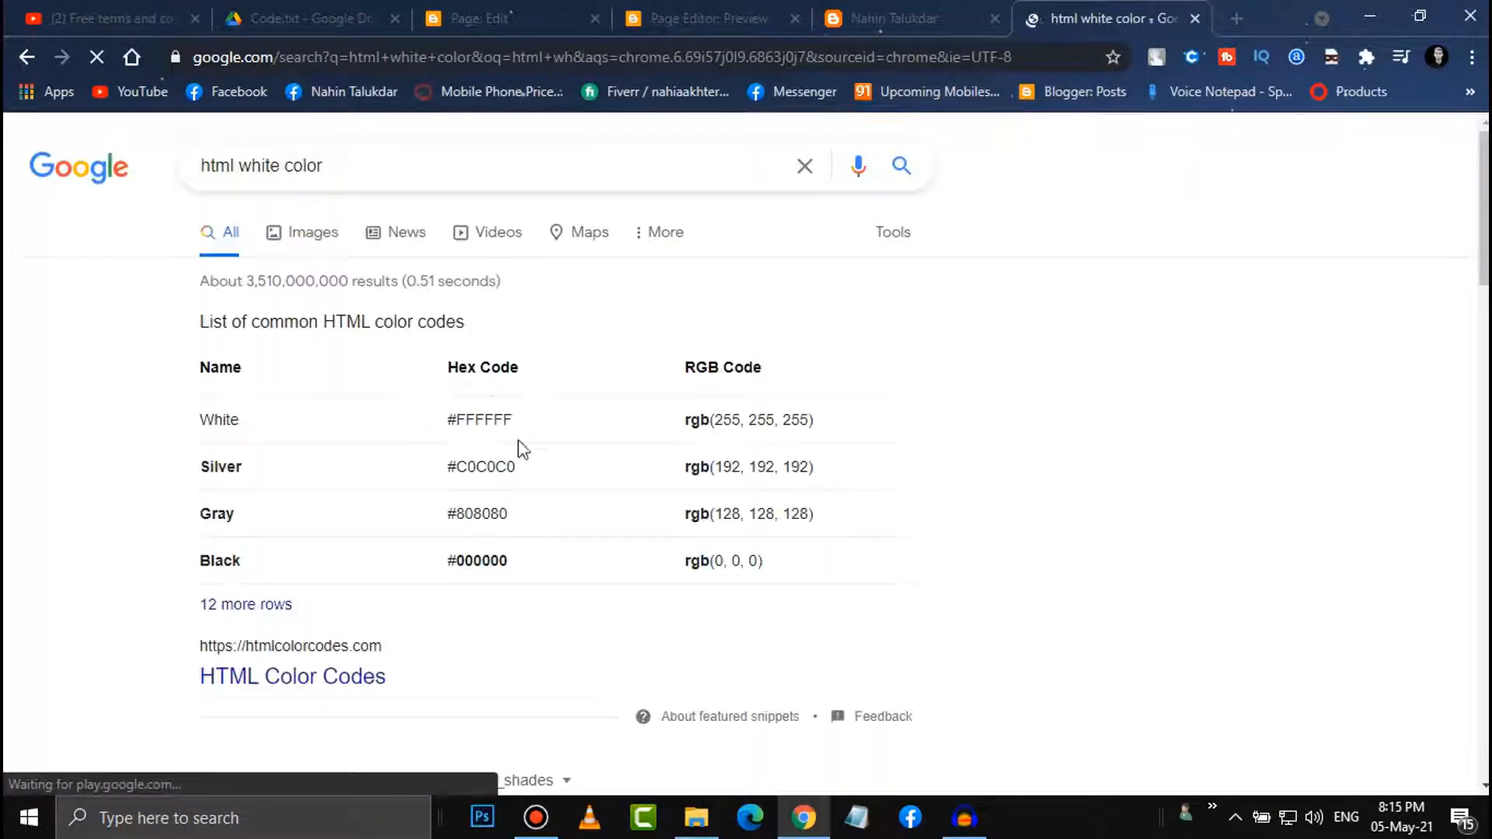
pyautogui.moveTo(544, 420); pyautogui.dragTo(452, 430)
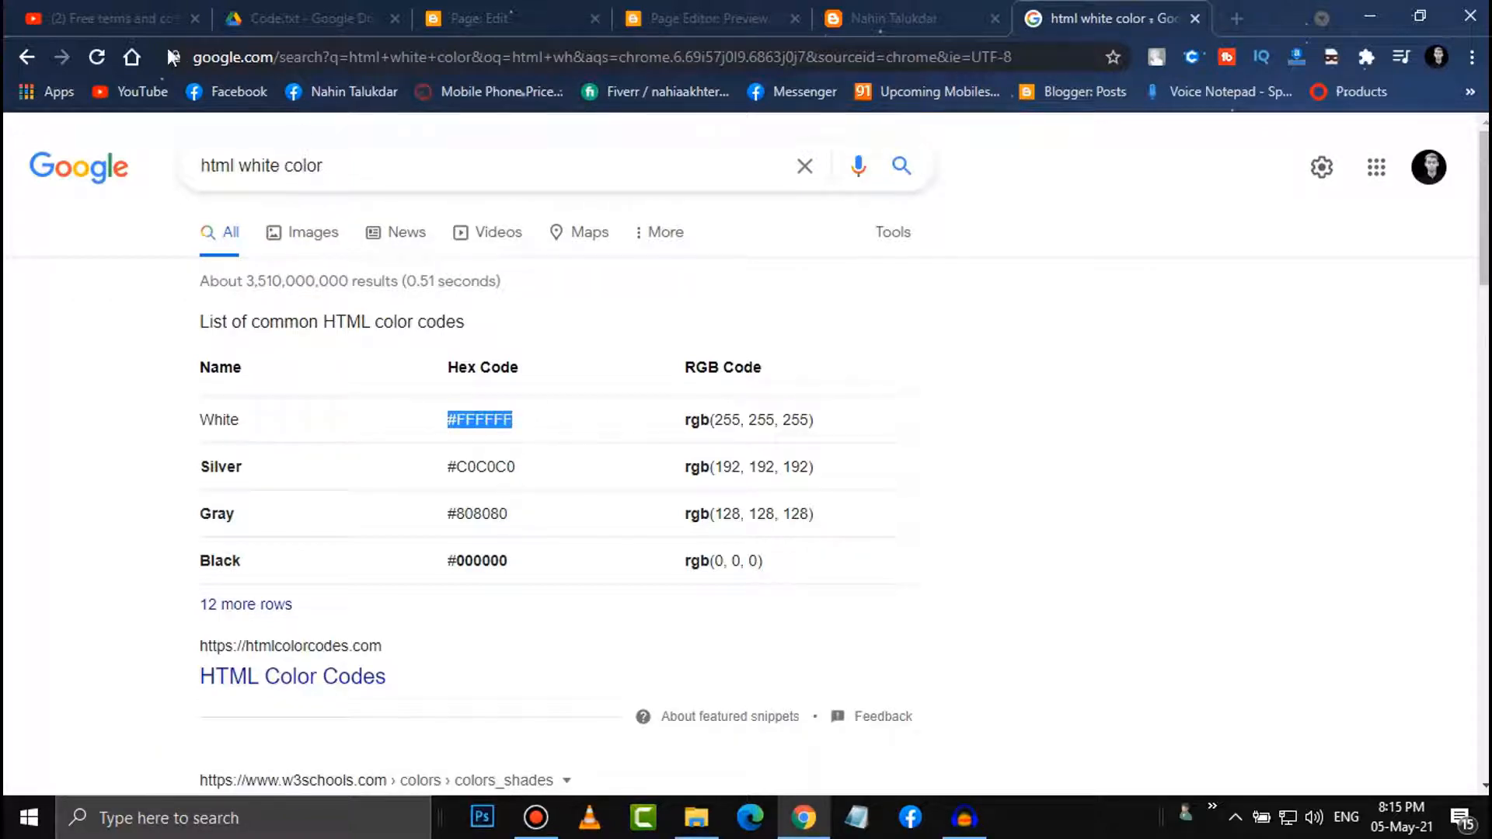
# Return to the page's HTML and set the opening div's background-color to #FFFFFF.
pyautogui.click(92, 21)
pyautogui.click(367, 9)
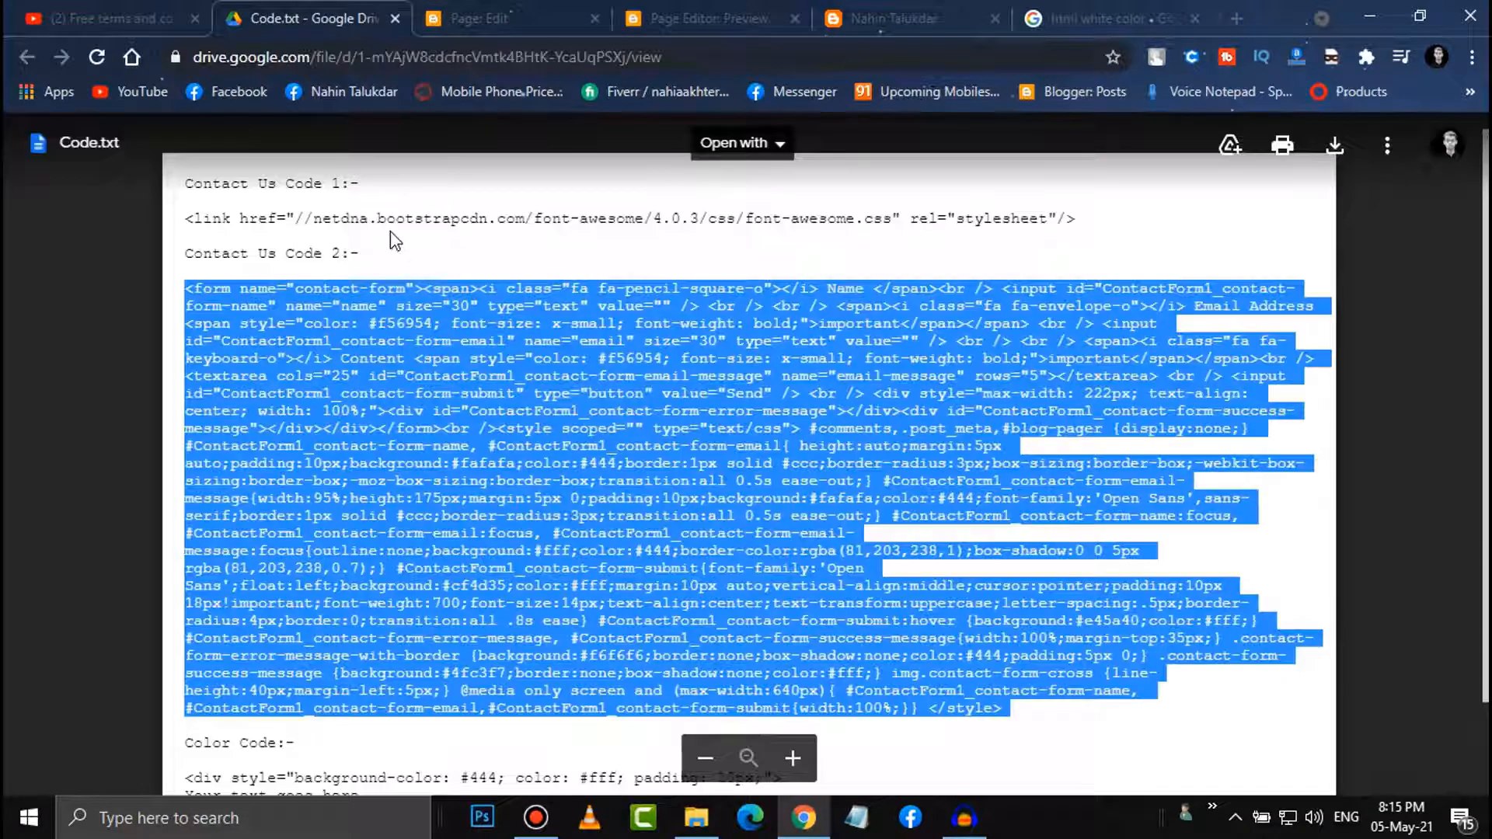
pyautogui.click(501, 21)
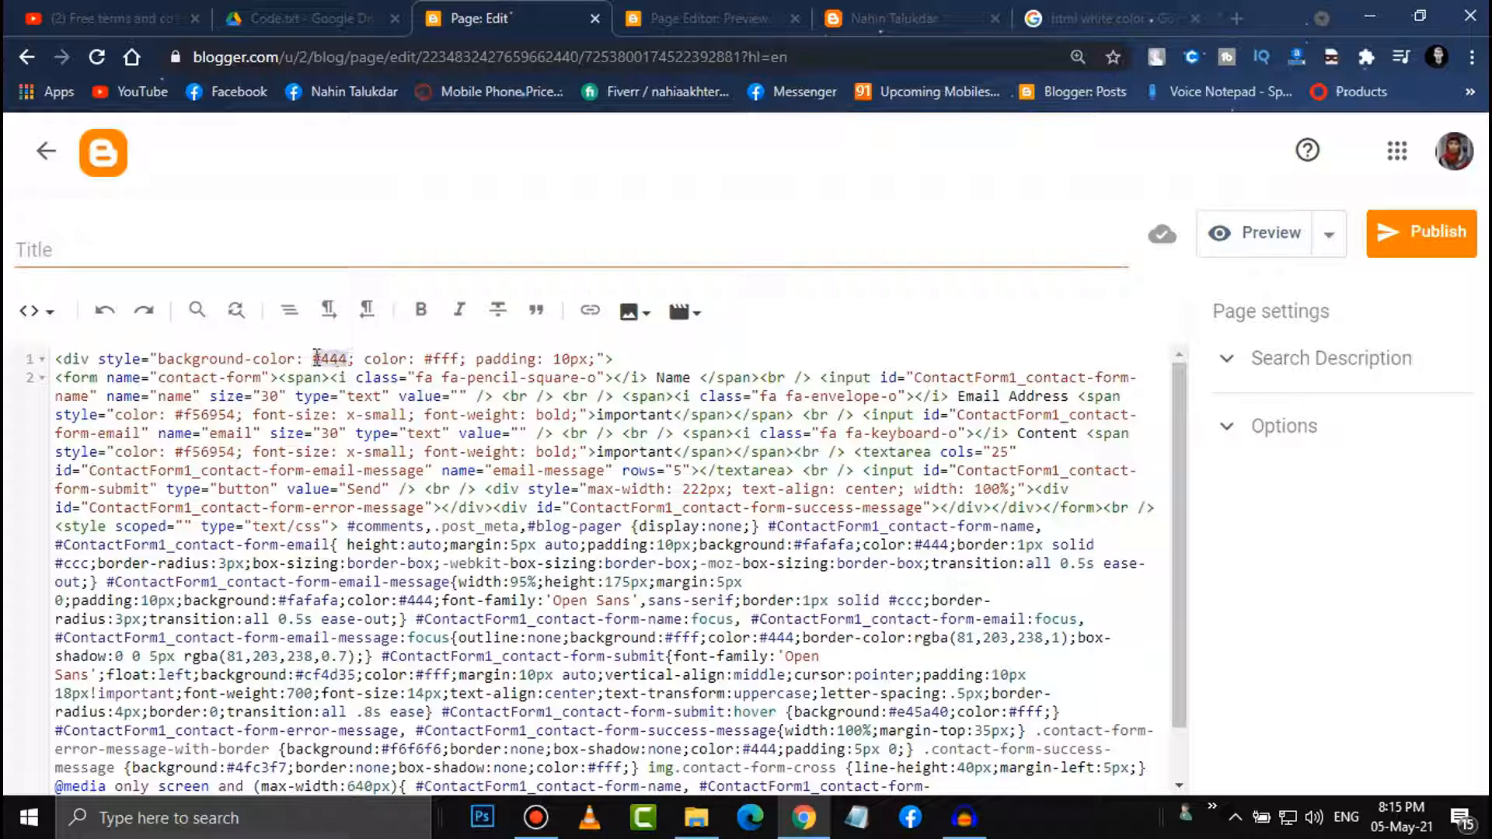
pyautogui.write('#FFFFFF')
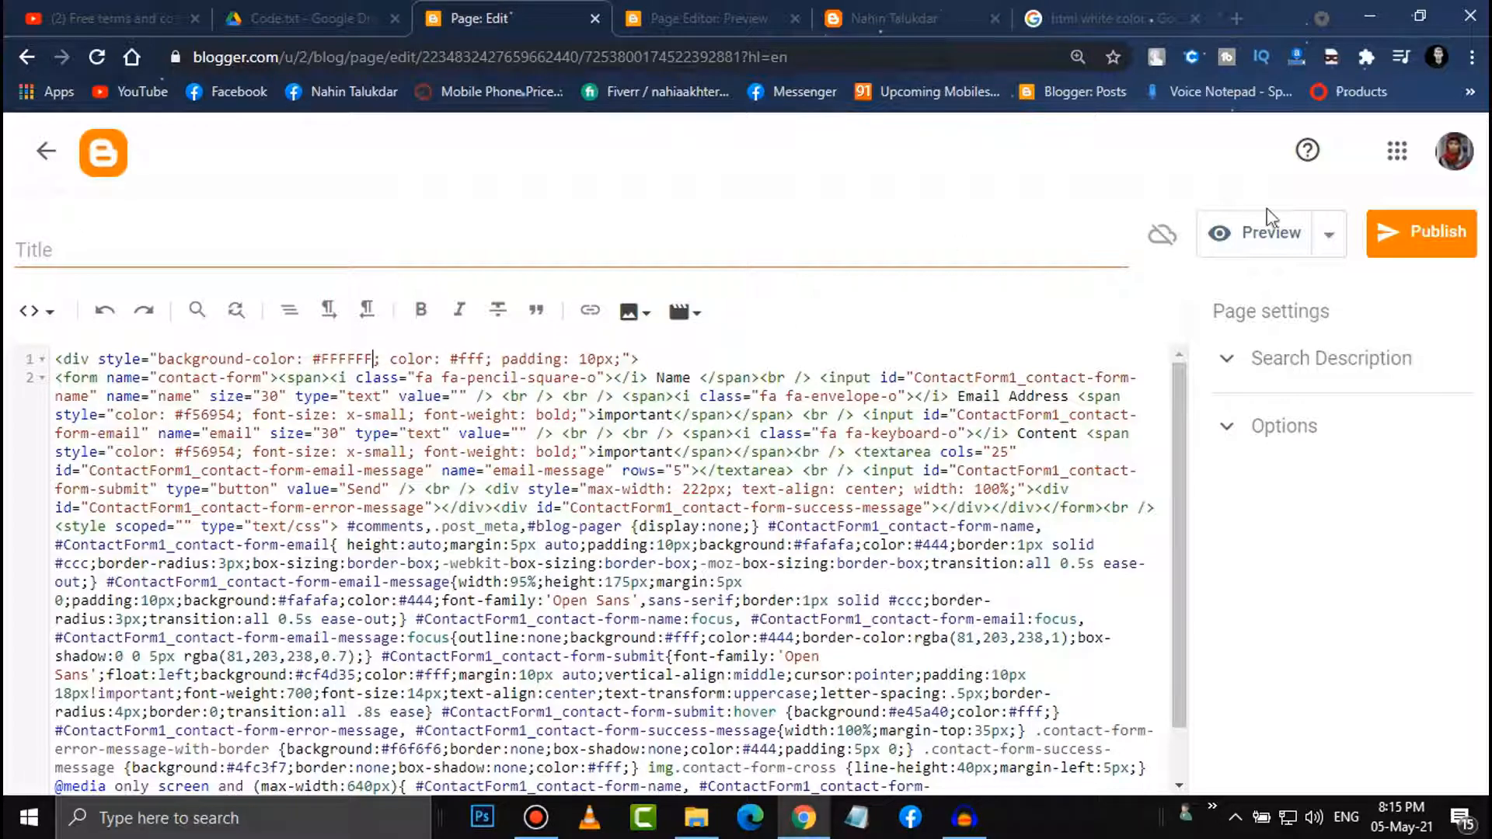
# Preview the page again and check the contact form's labels against the new background.
pyautogui.click(1260, 235)
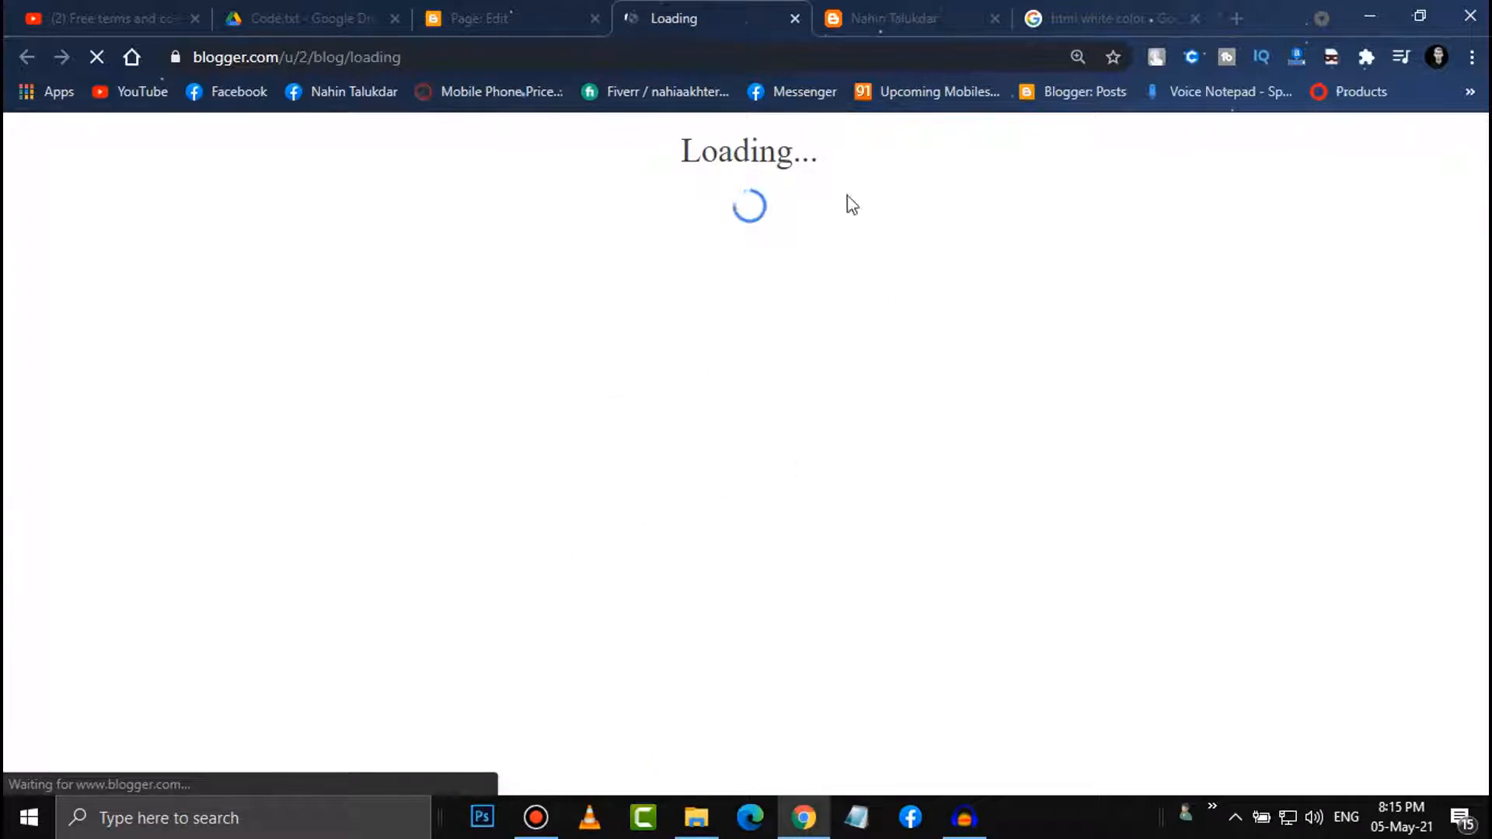
pyautogui.scroll(-5, 584, 493)
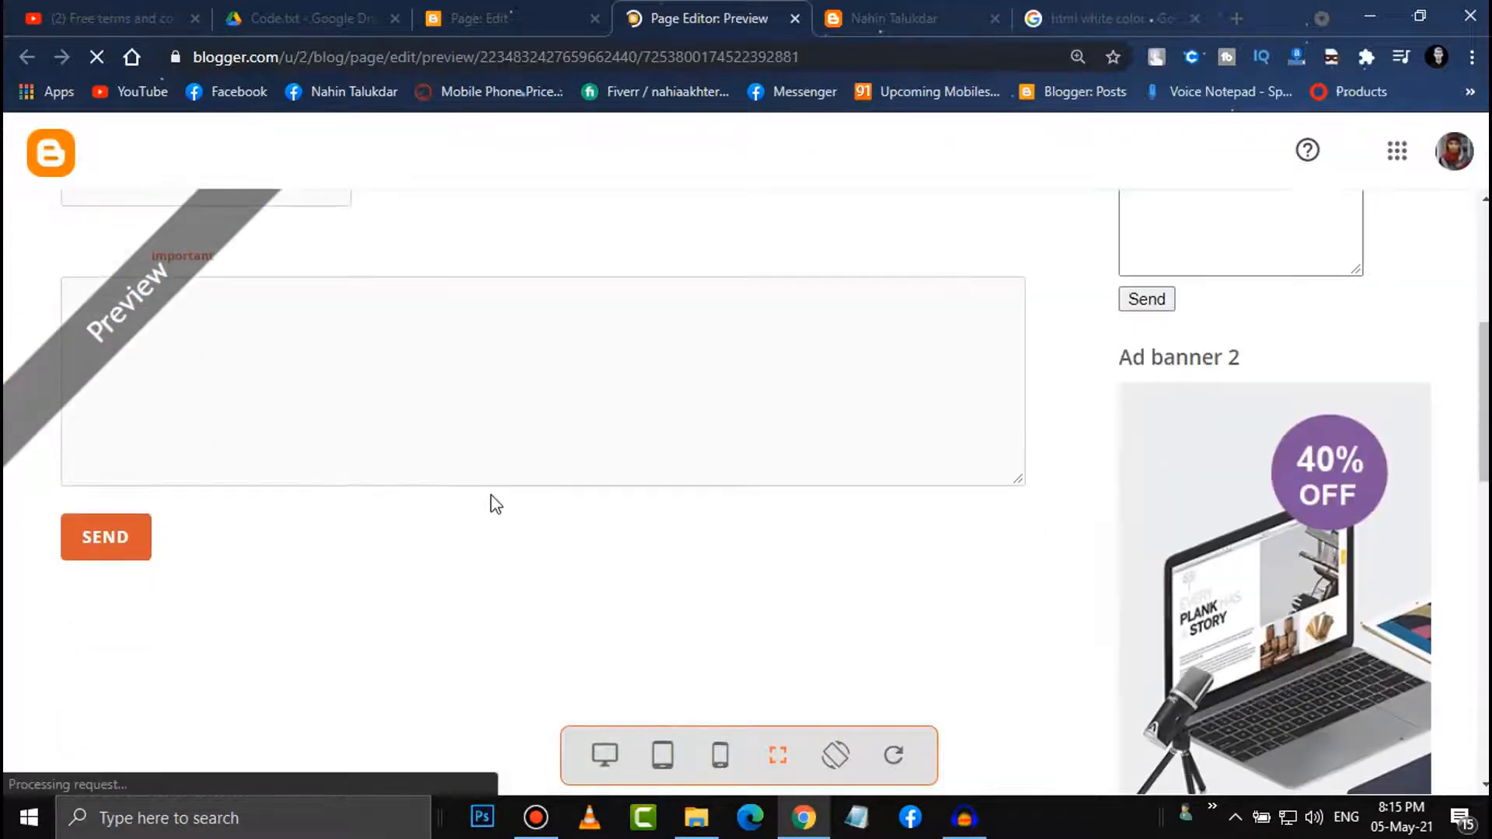
pyautogui.scroll(4, 493, 503)
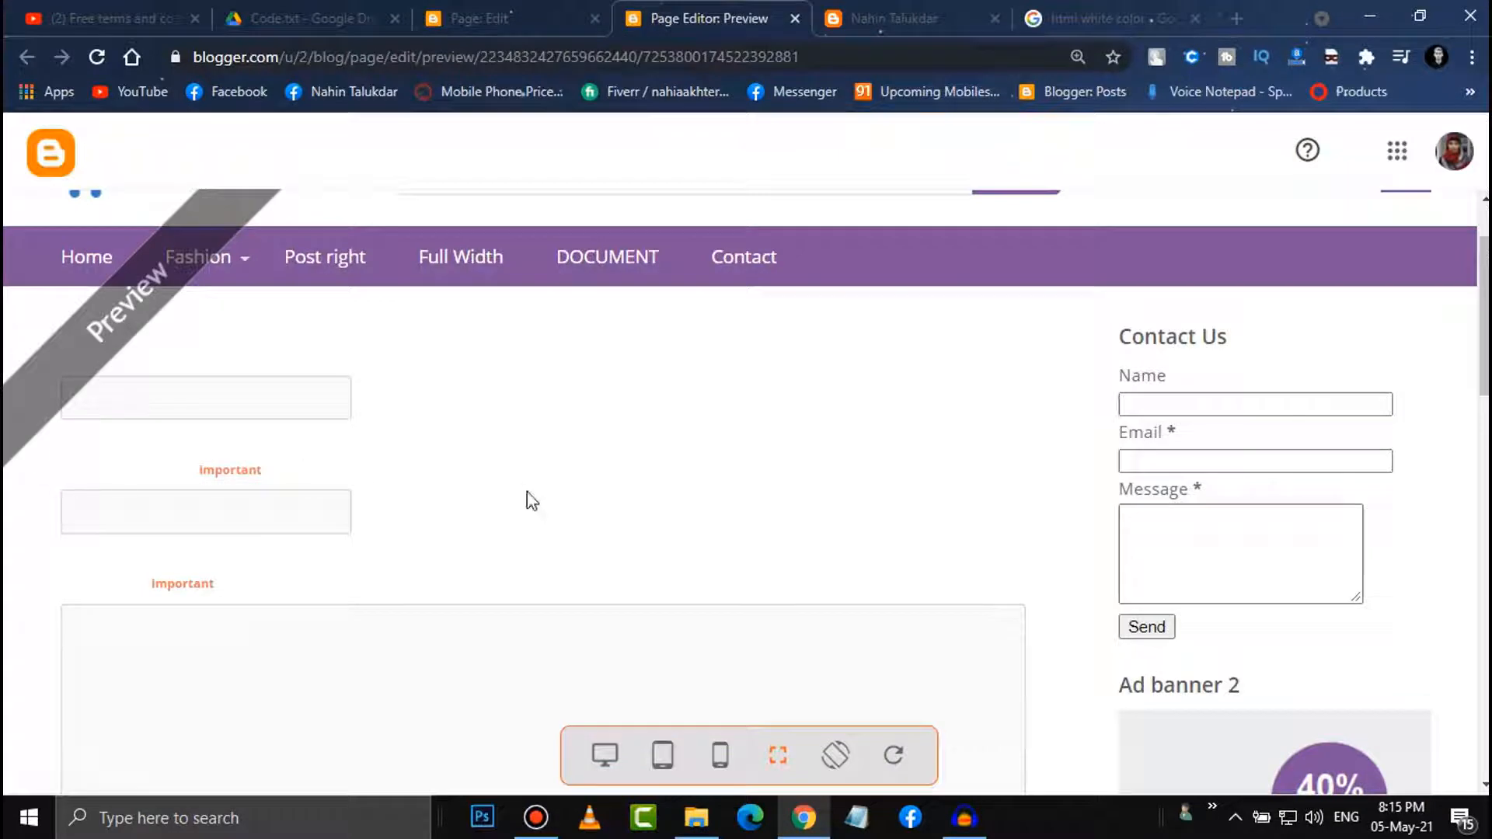
pyautogui.scroll(-4, 656, 529)
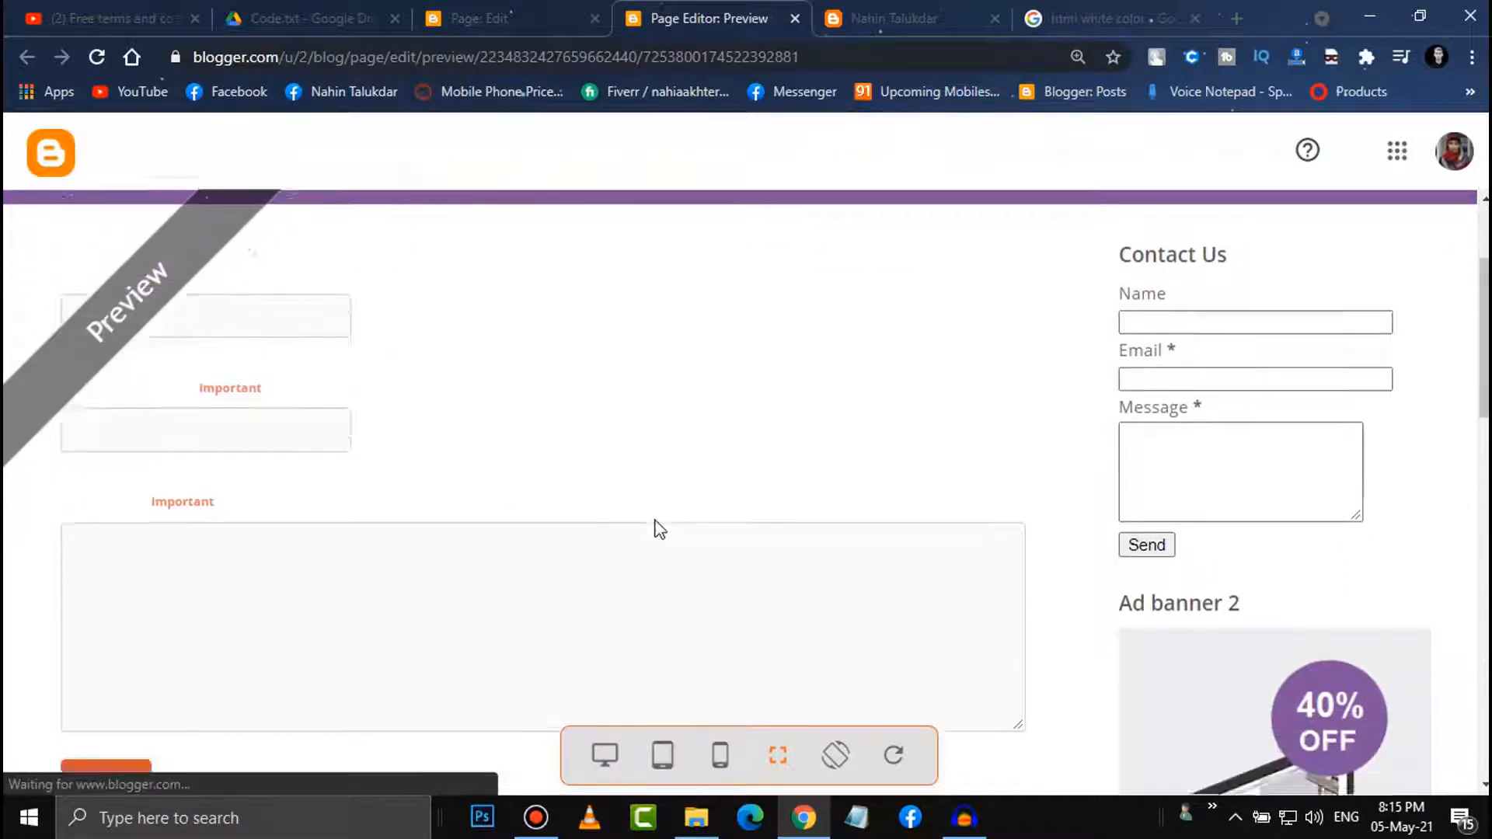
pyautogui.scroll(6, 720, 450)
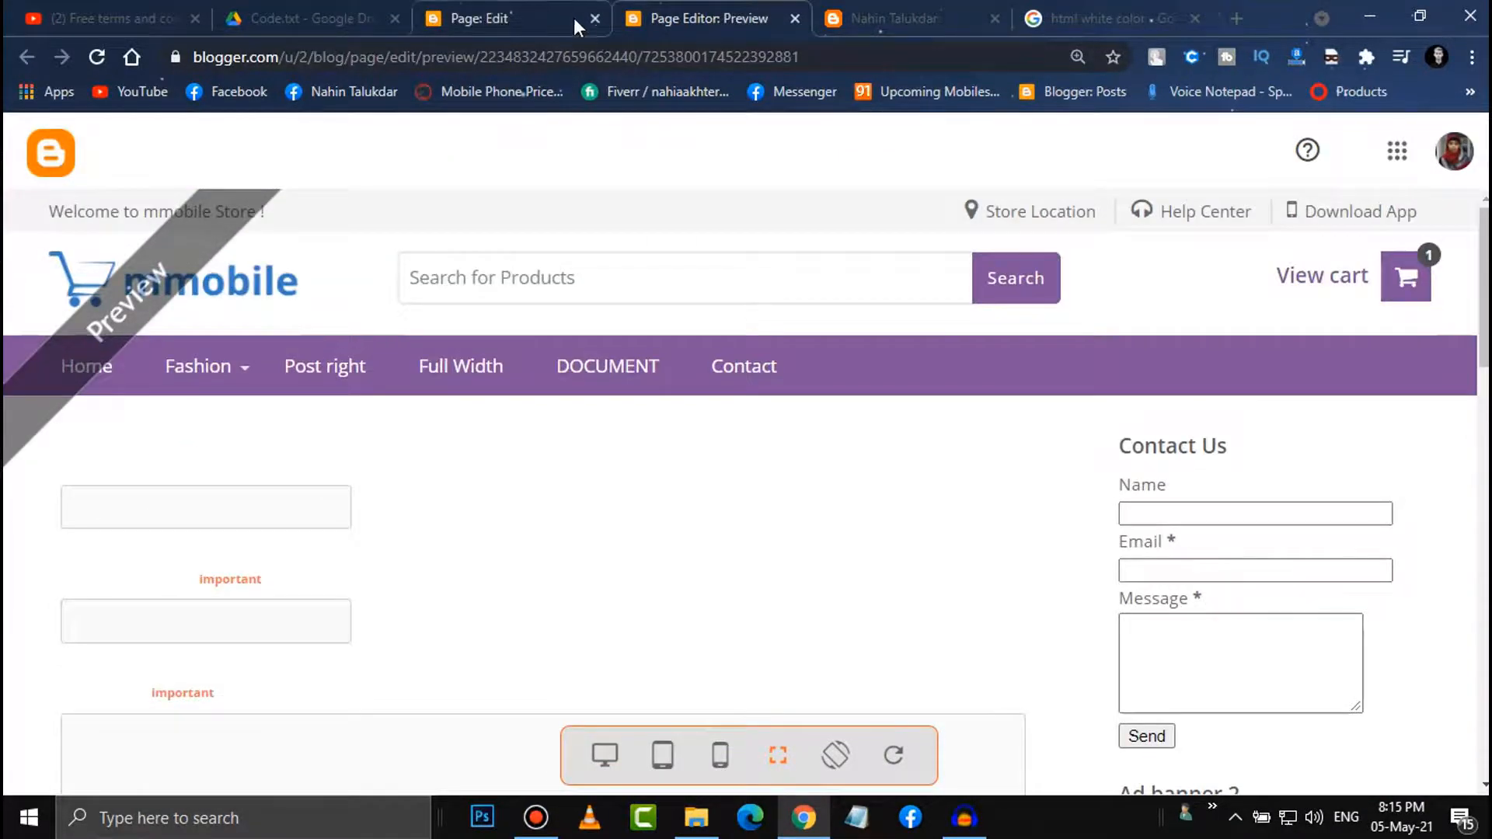
# Search Google for "html black color" and copy the Black hex code #000000.
pyautogui.click(574, 17)
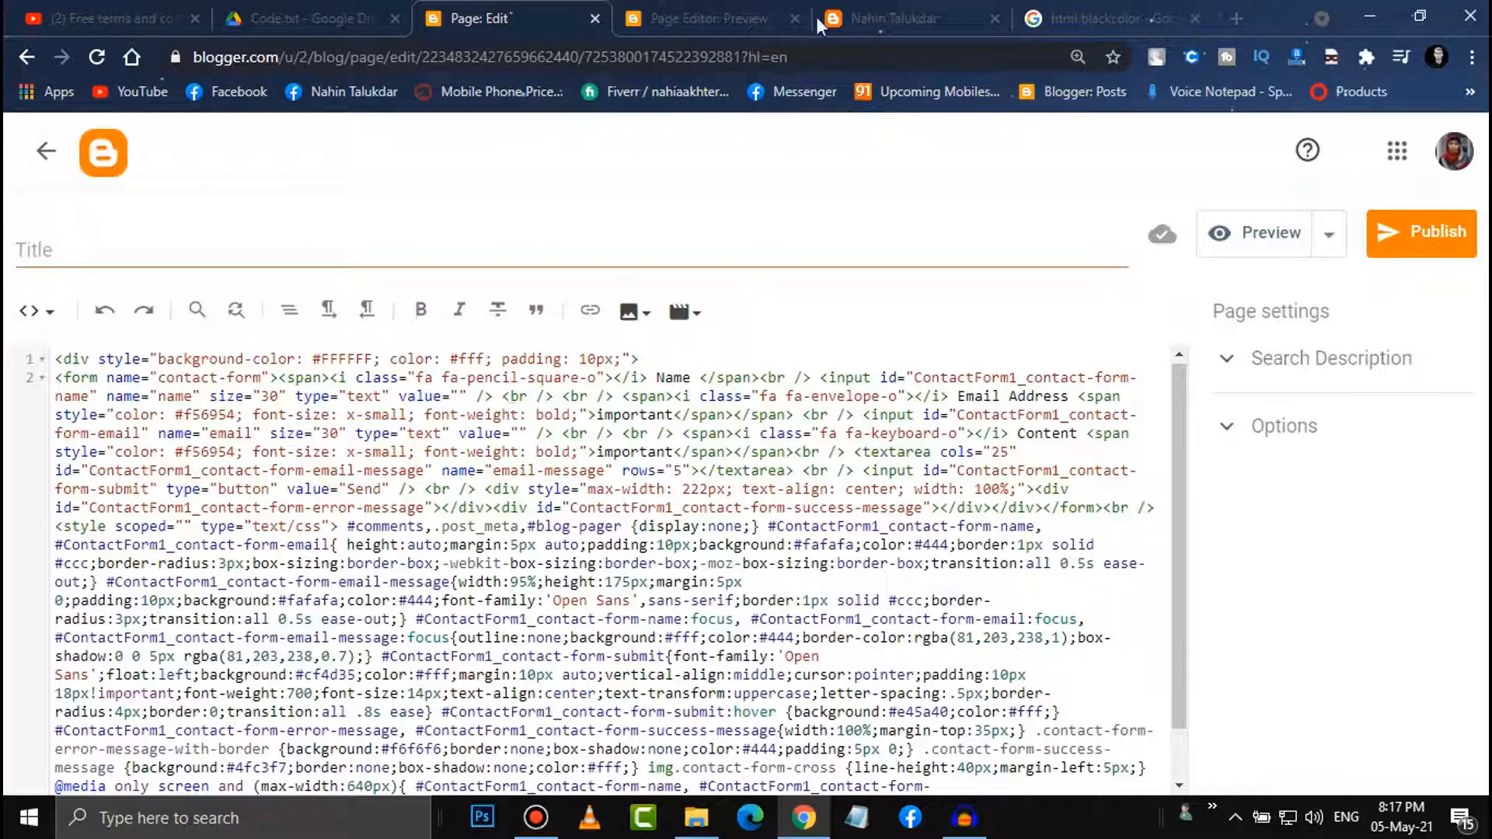
pyautogui.click(1143, 11)
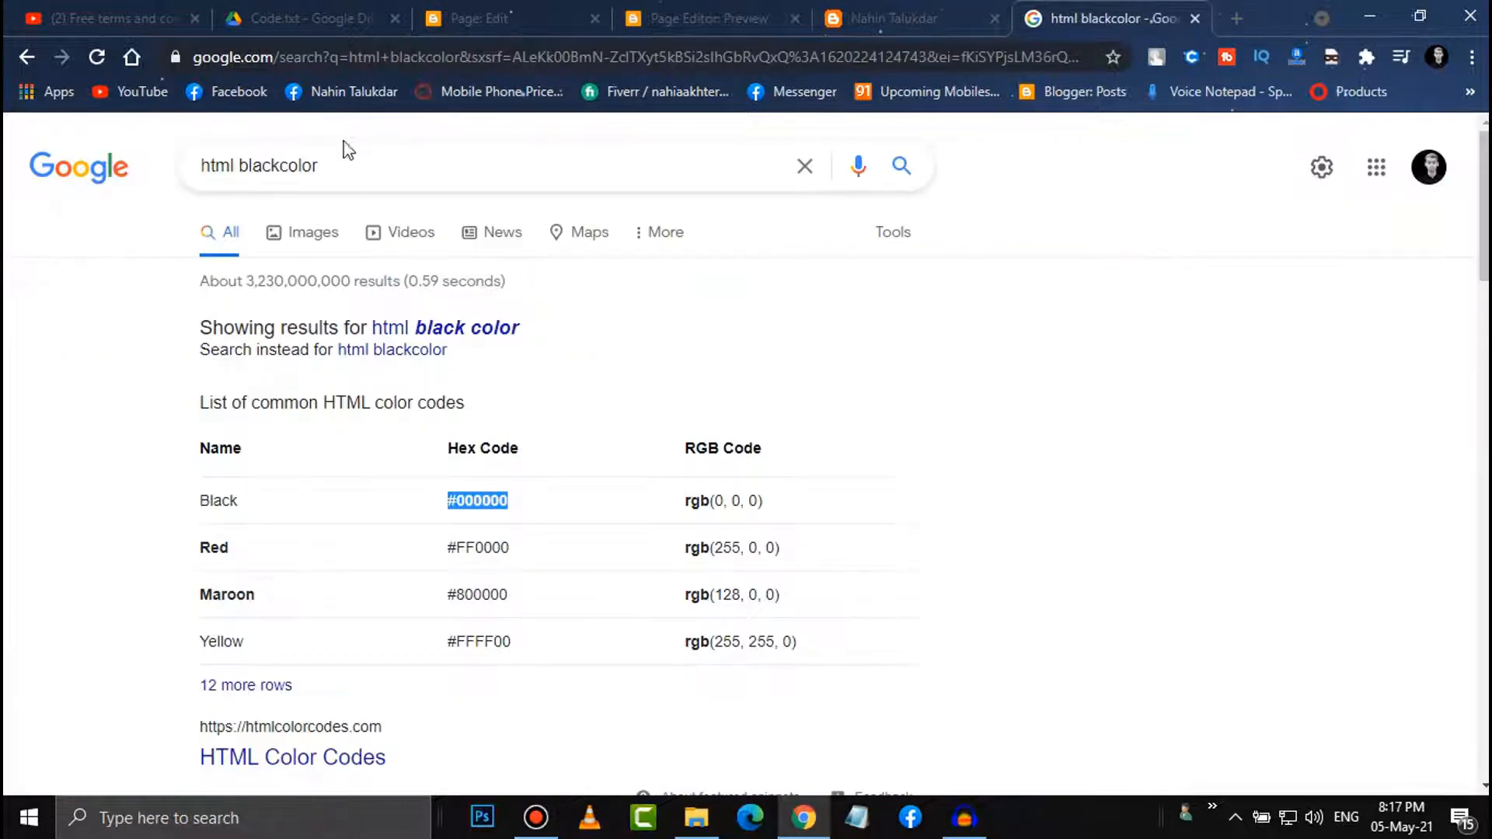
pyautogui.moveTo(357, 169); pyautogui.dragTo(194, 173)
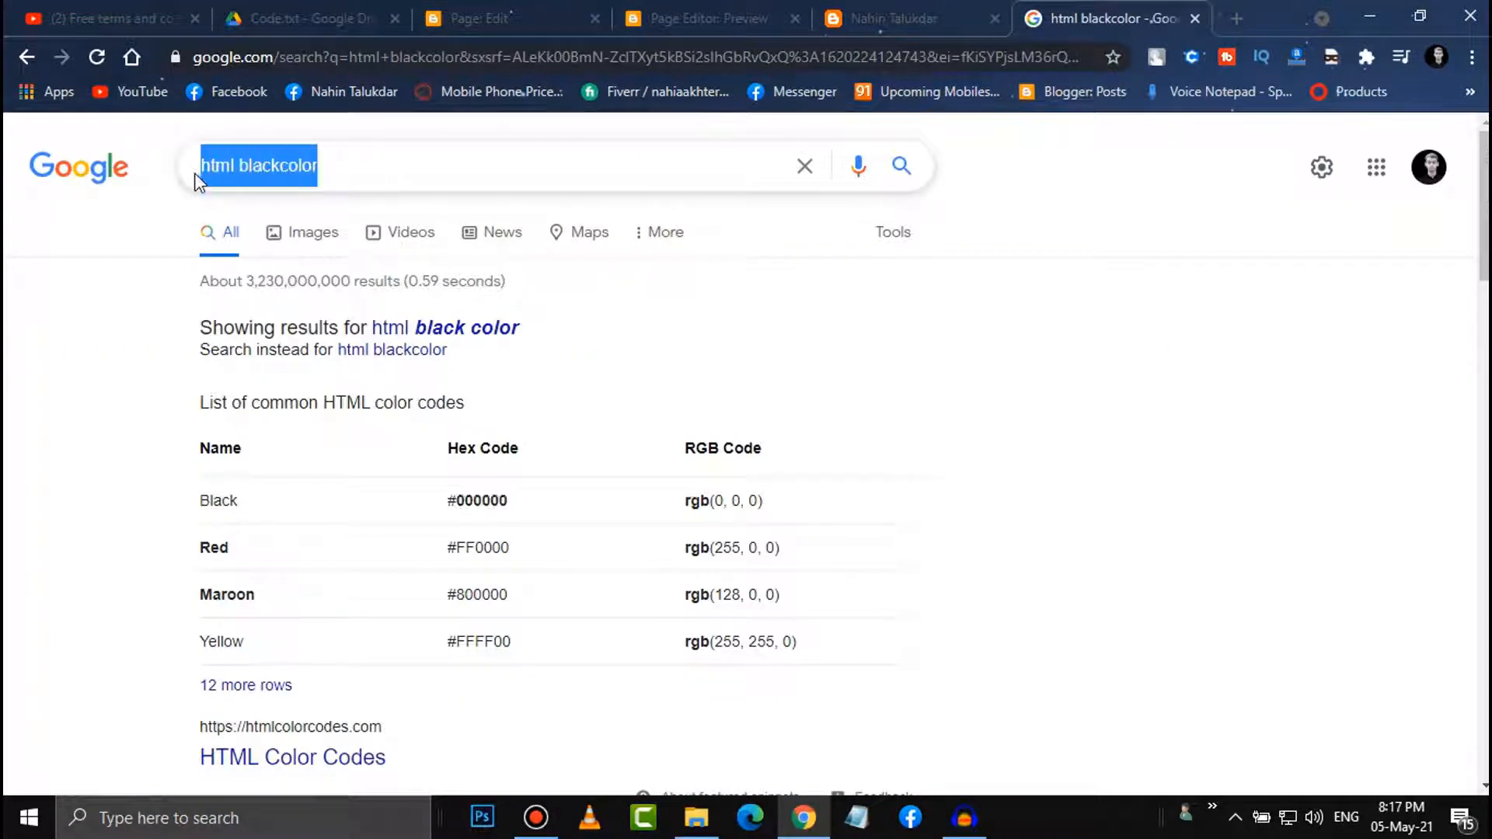
pyautogui.click(286, 167)
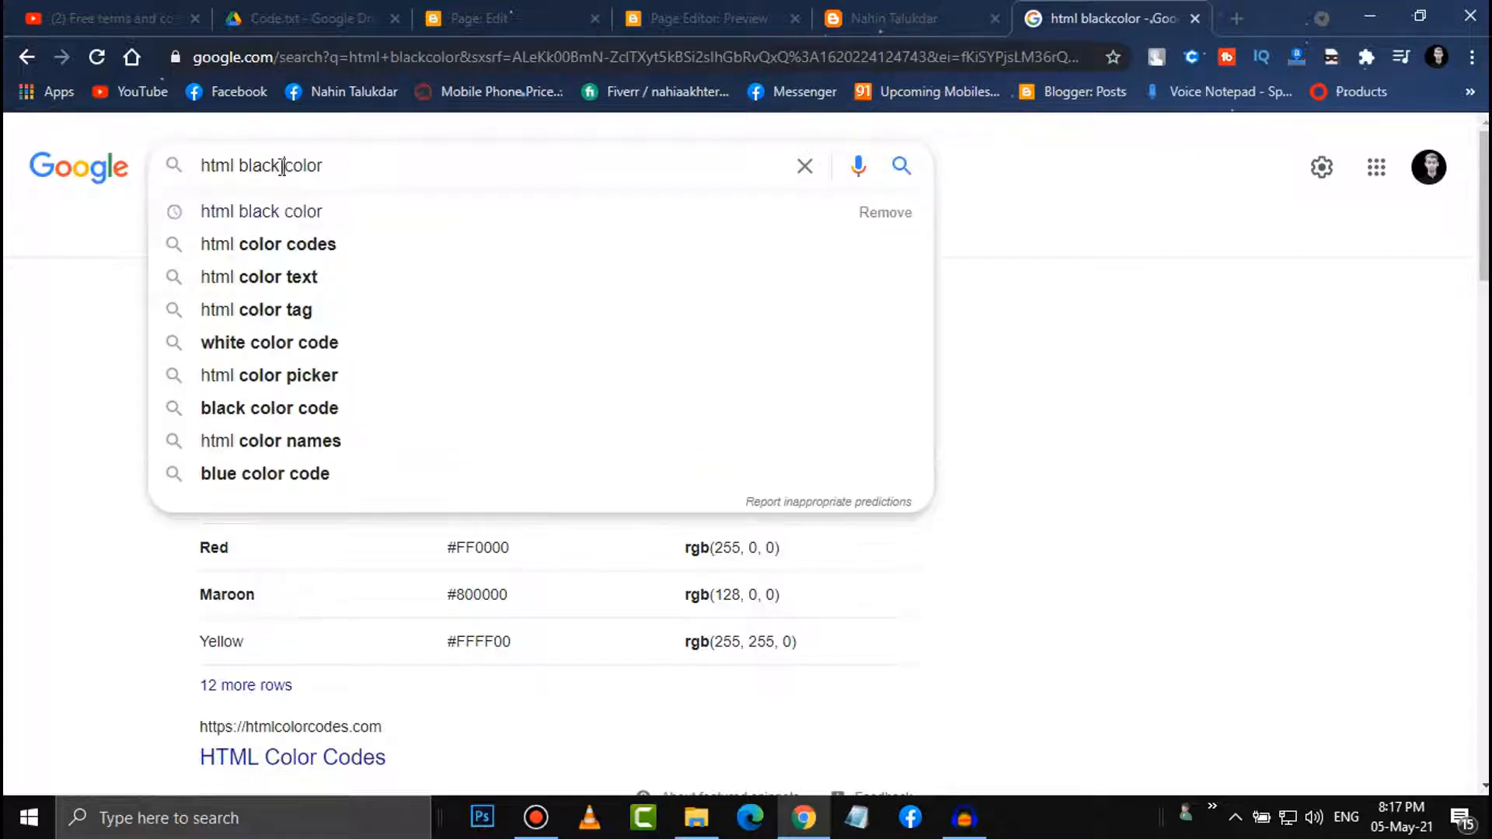
pyautogui.press('Return')
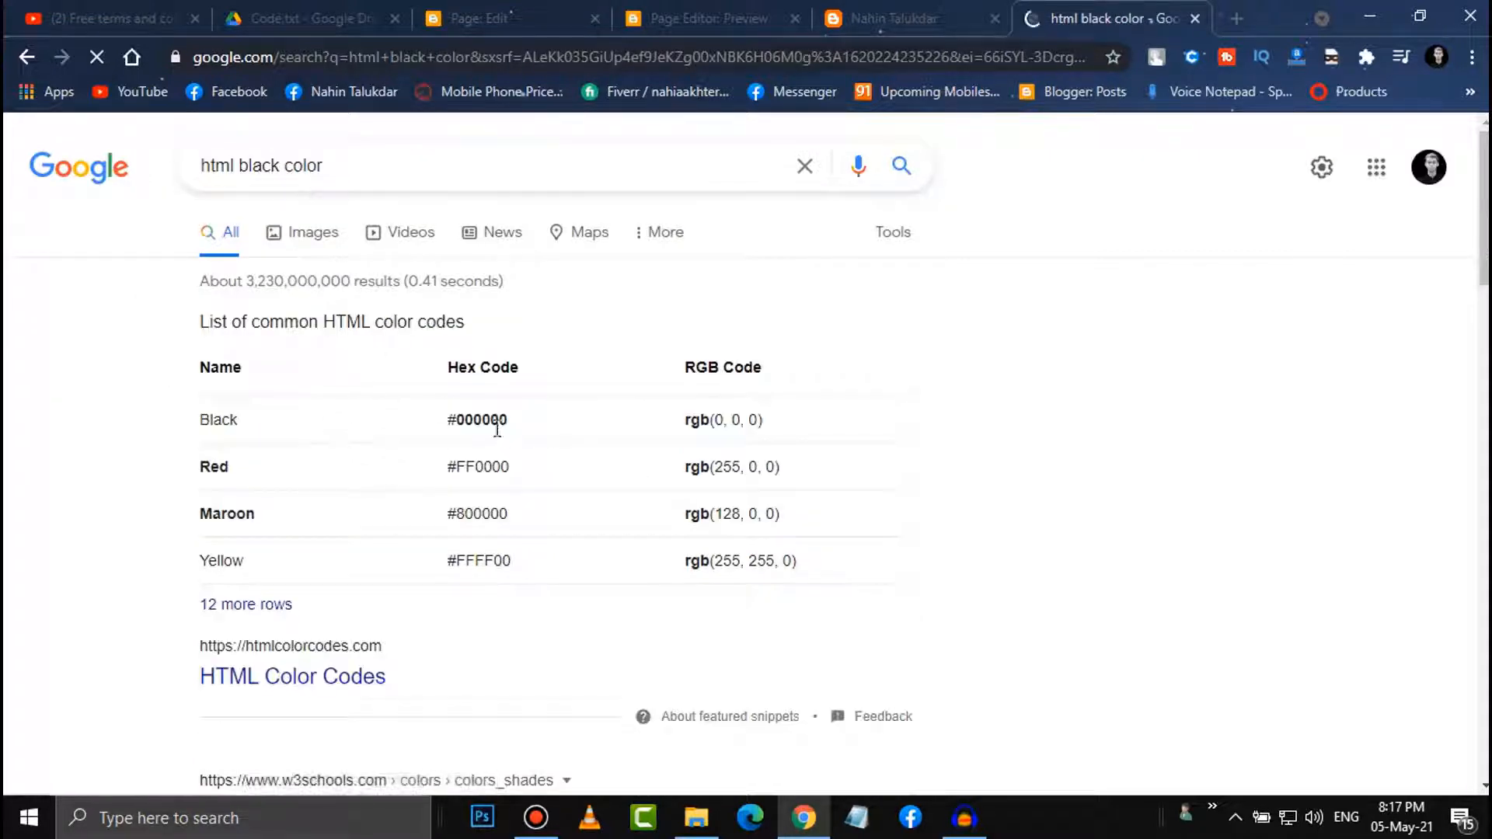
pyautogui.moveTo(519, 420); pyautogui.dragTo(465, 418)
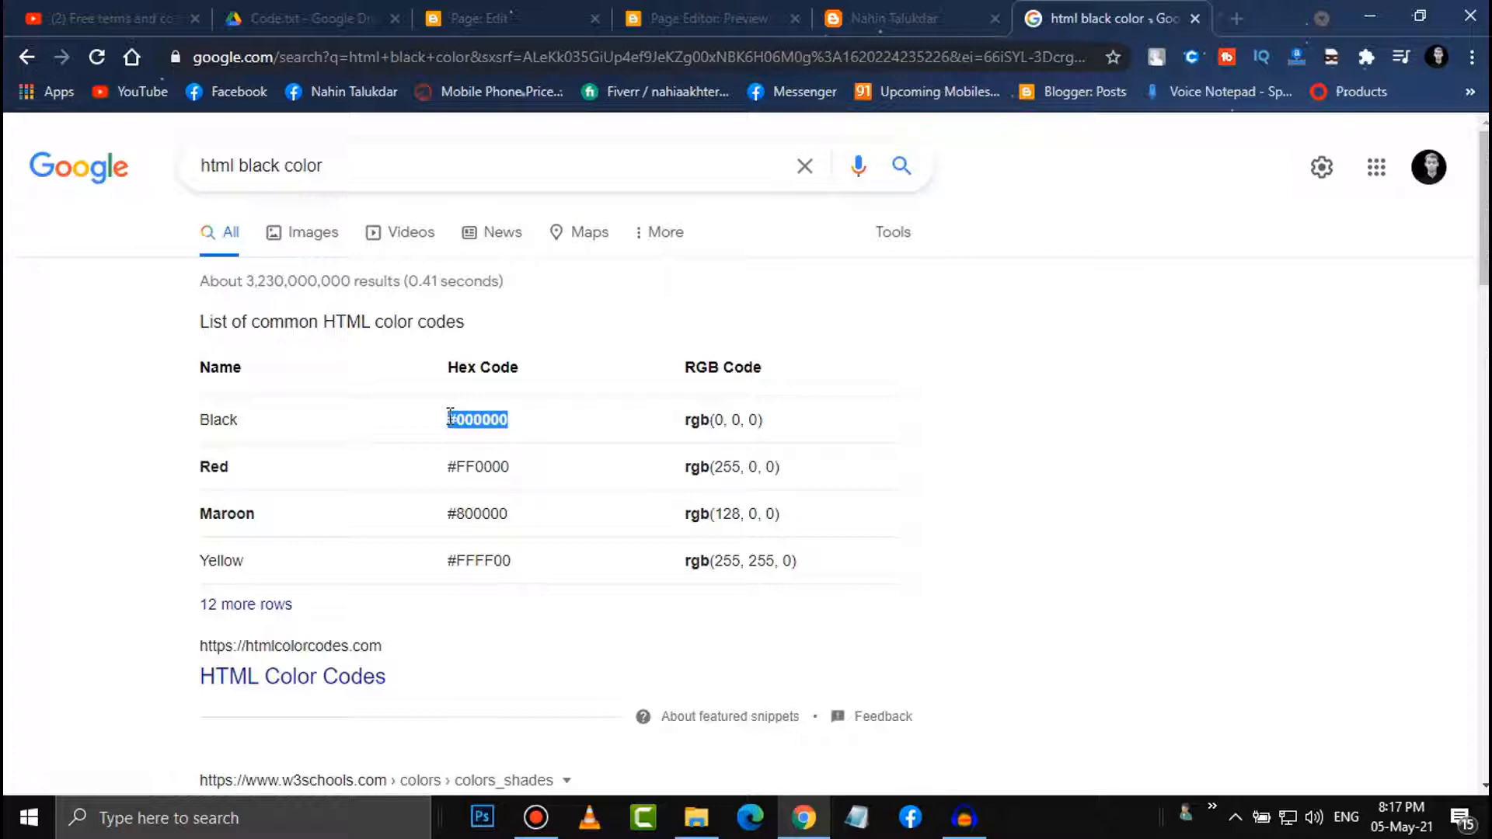
pyautogui.rightClick(491, 413)
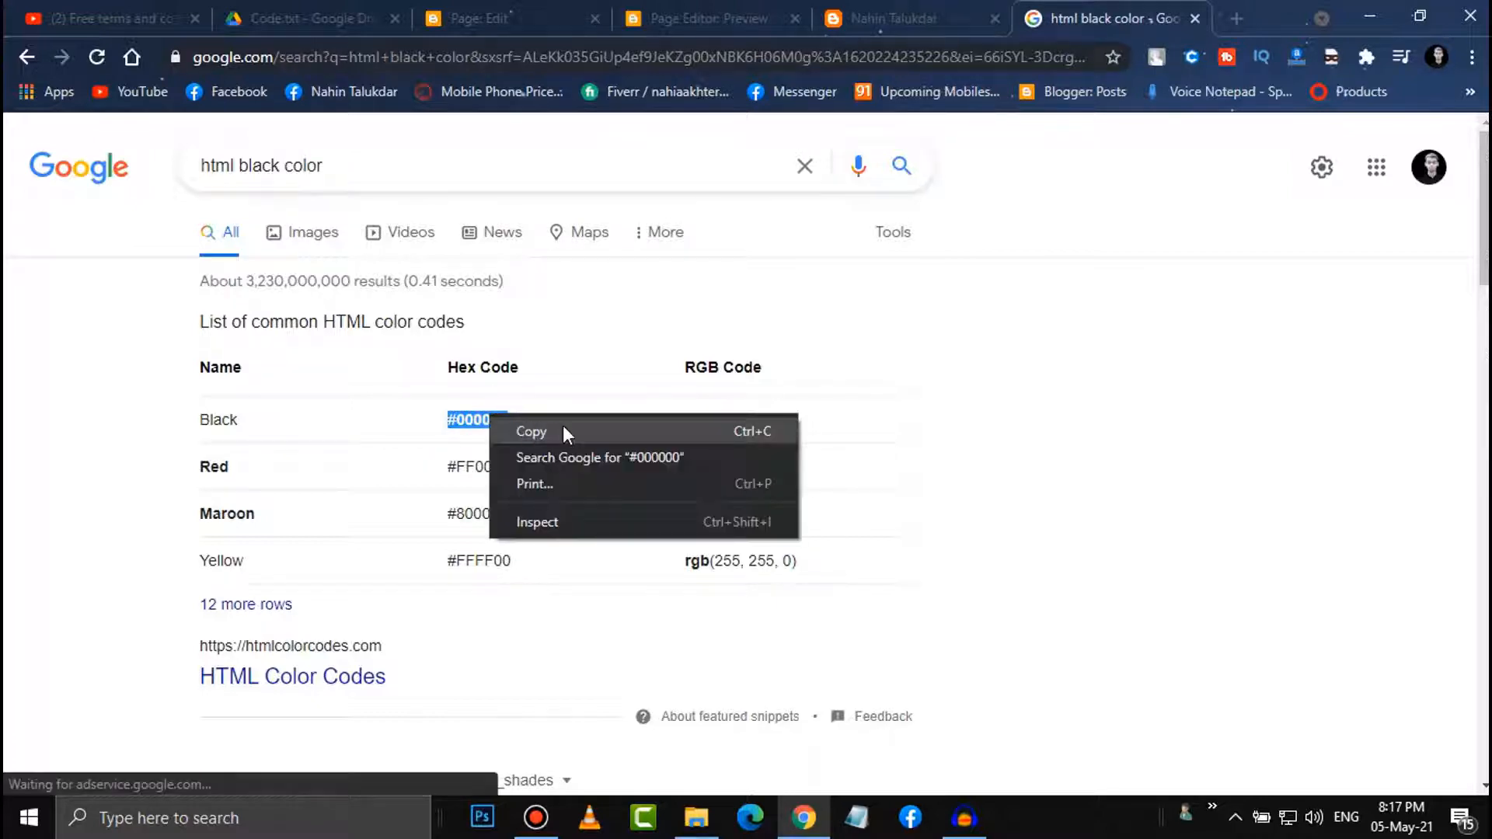
pyautogui.click(563, 426)
# Return to the page's HTML and replace the opening div's text color value with #000000.
pyautogui.click(515, 17)
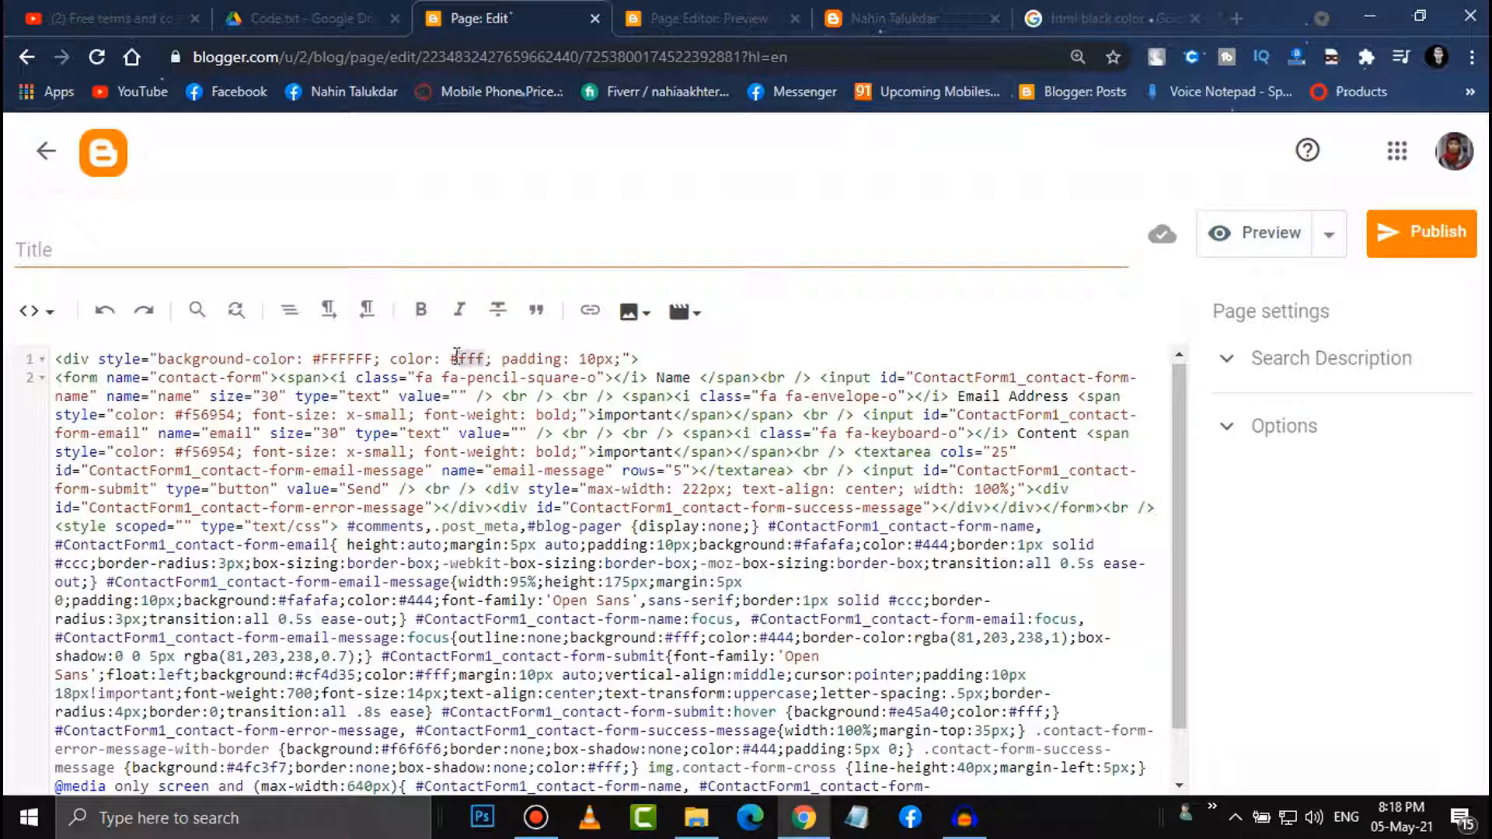
pyautogui.press('BackSpace')
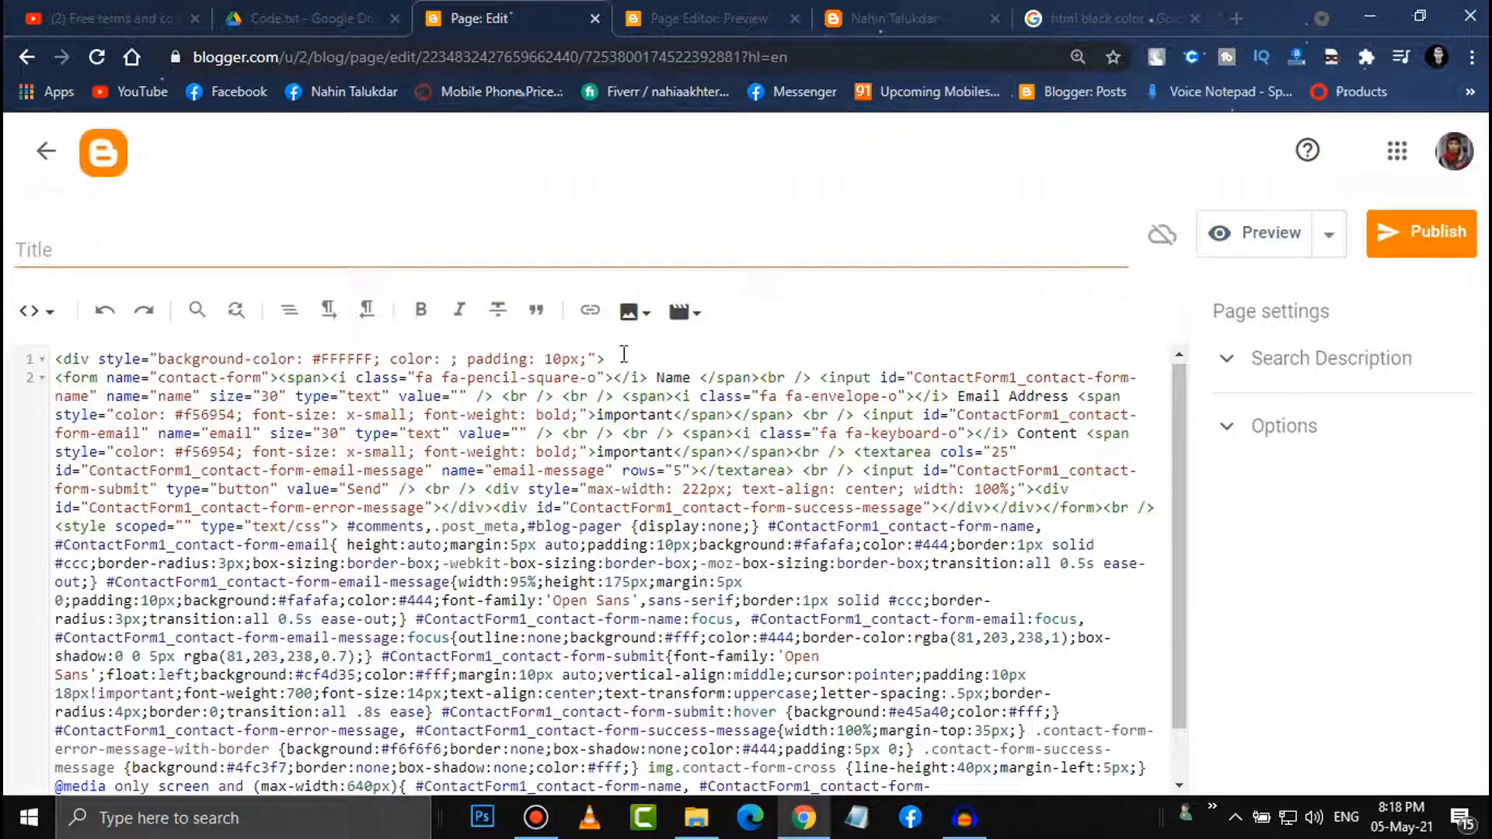
pyautogui.hotkey('ctrl', 'v')
# Preview the updated page and examine the contact form's text color and the layout down to the footer.
pyautogui.click(1214, 250)
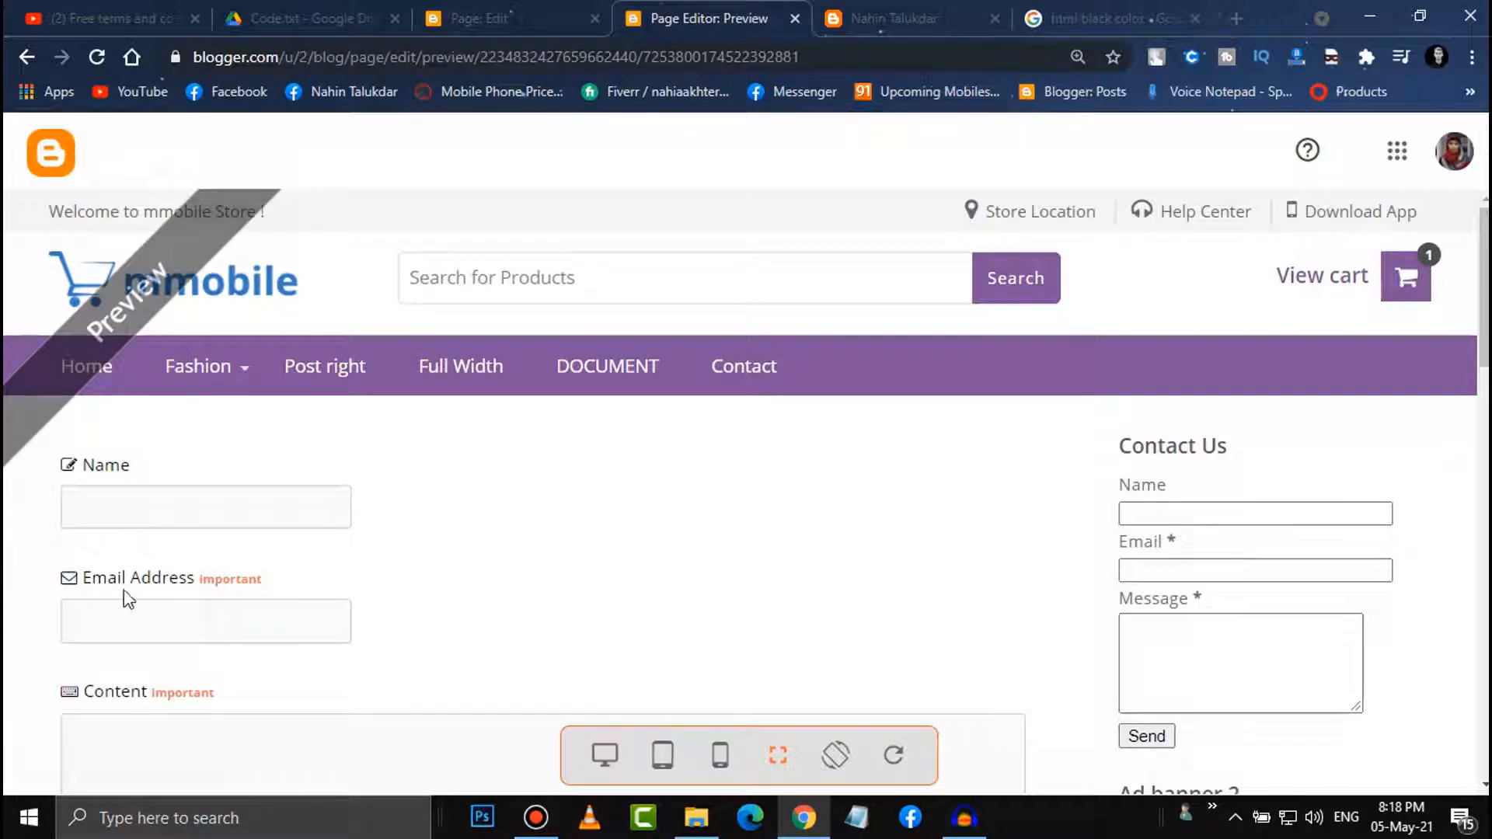
pyautogui.scroll(-7, 127, 599)
pyautogui.scroll(7, 286, 585)
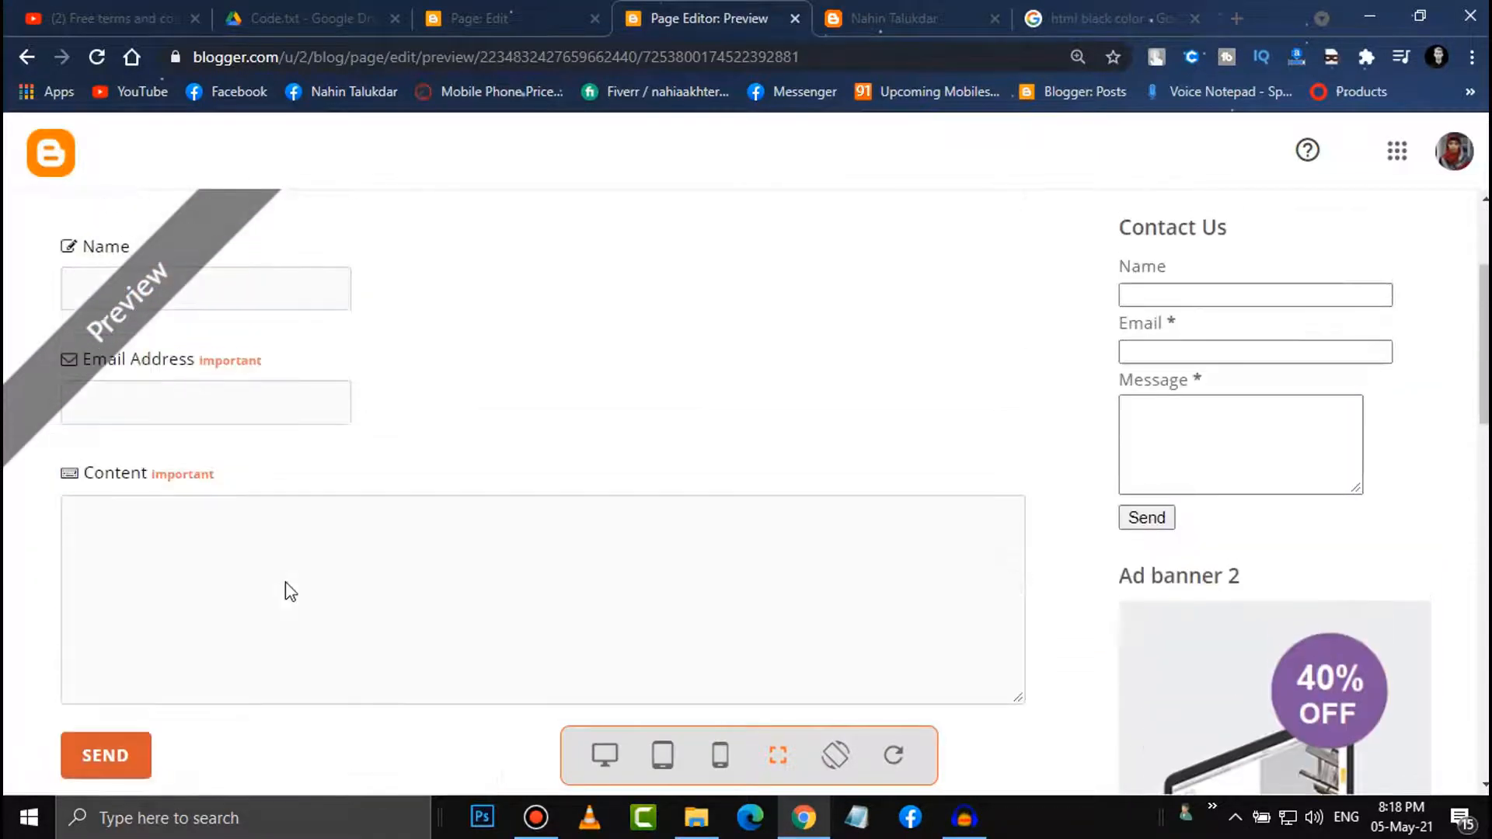
pyautogui.scroll(-7, 391, 614)
pyautogui.scroll(7, 759, 498)
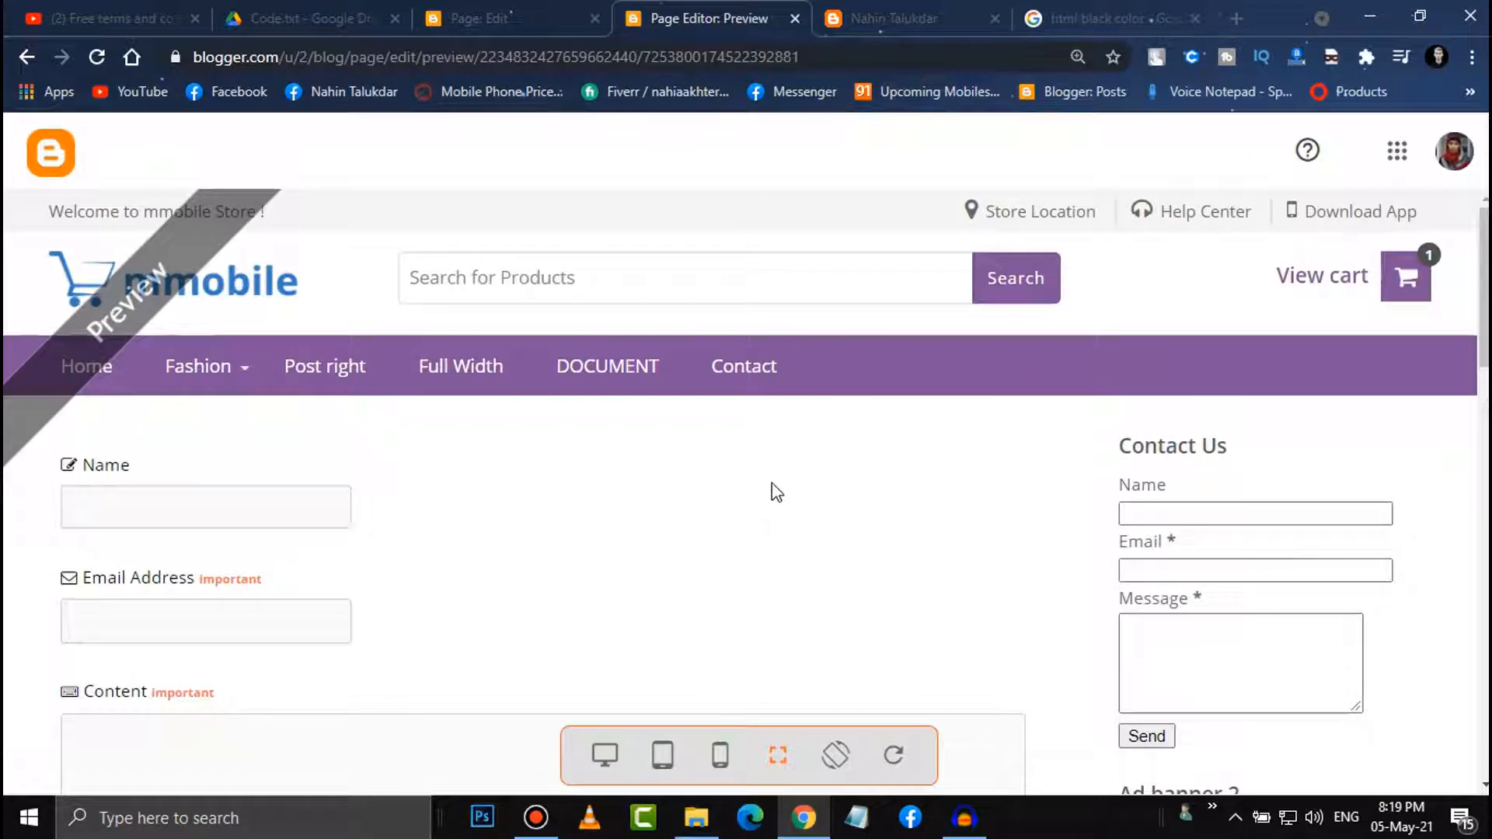
pyautogui.scroll(-1, 783, 482)
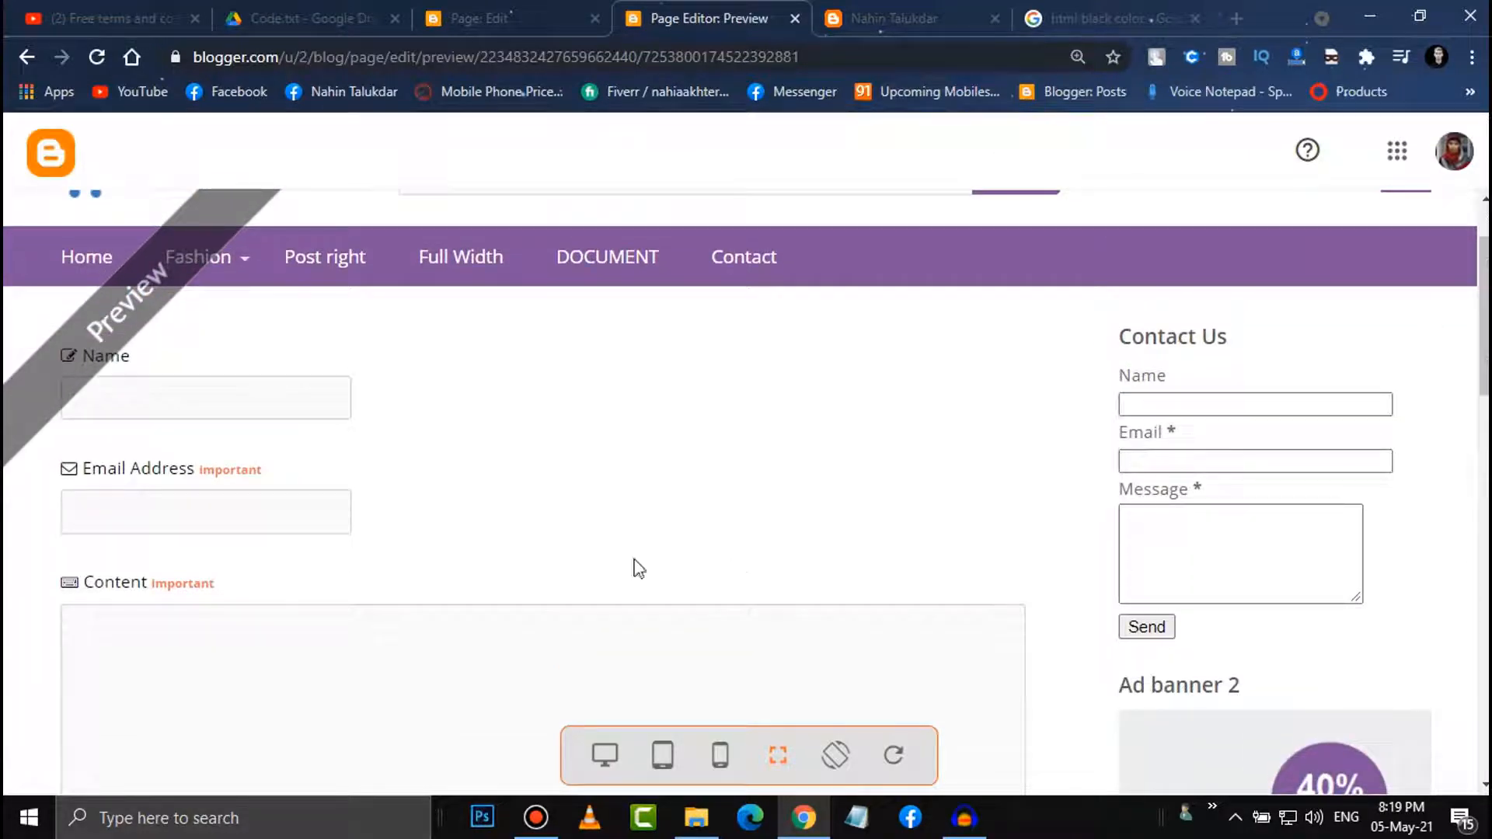
pyautogui.scroll(2, 435, 543)
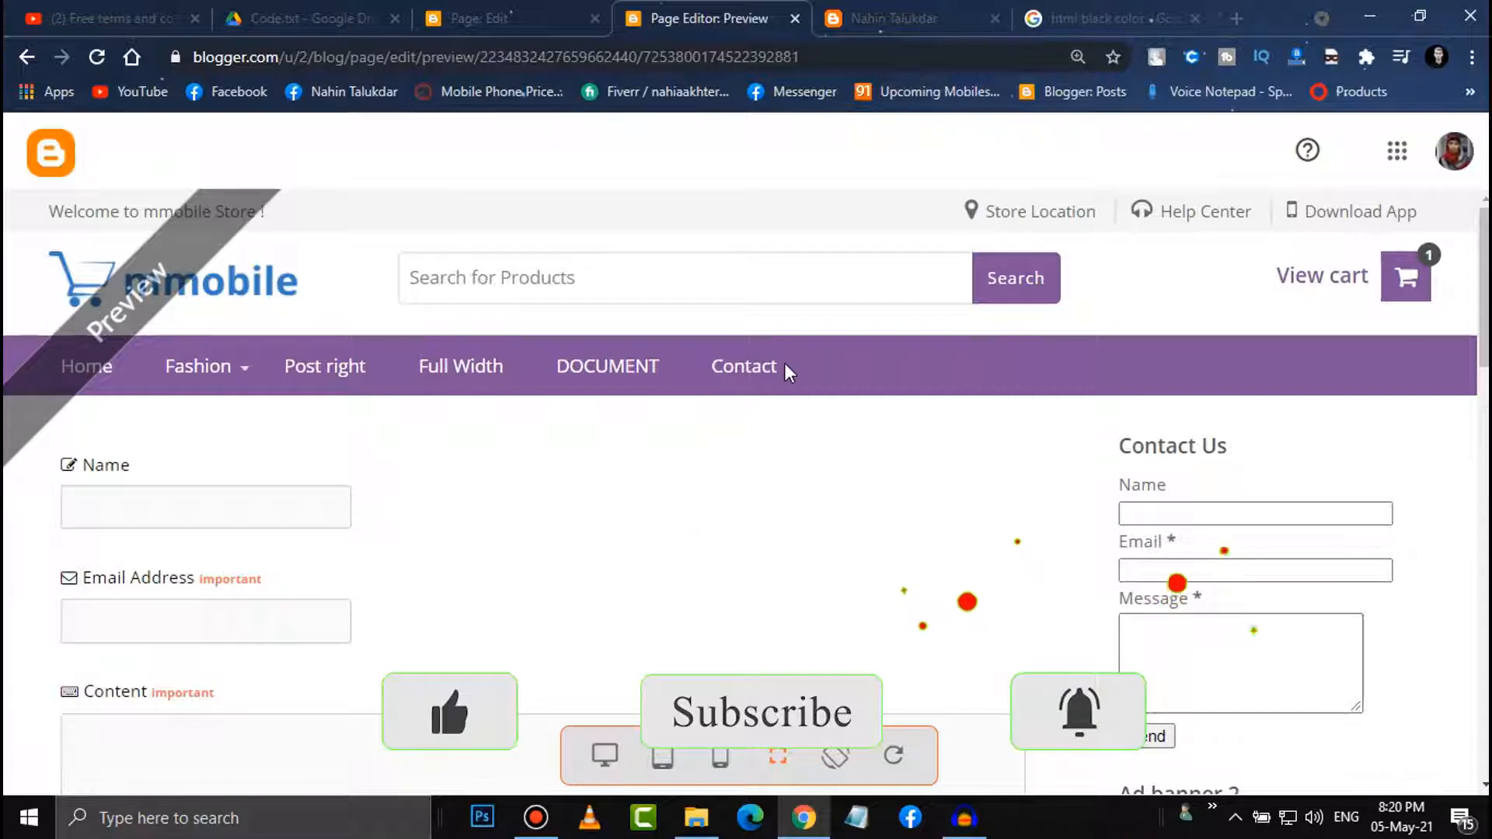
pyautogui.scroll(-20, 1109, 522)
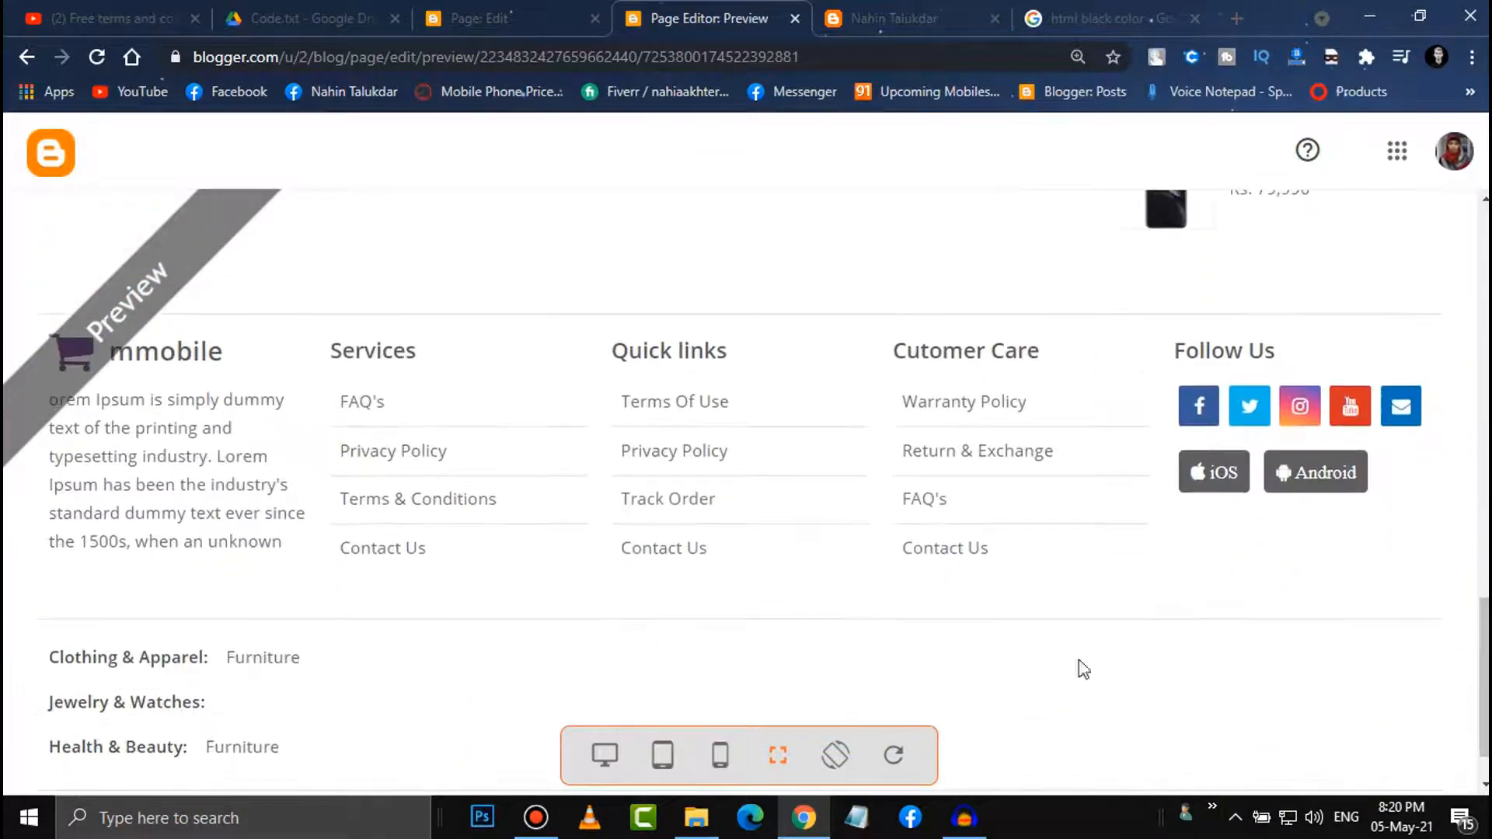